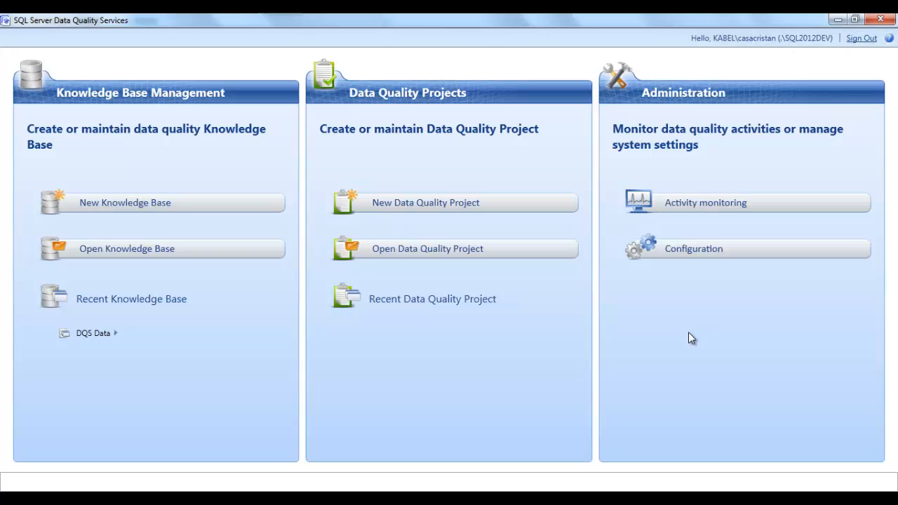
Start a new knowledge base named AdventureWorks and set it to be created by importing from a DQS file.
click(148, 207)
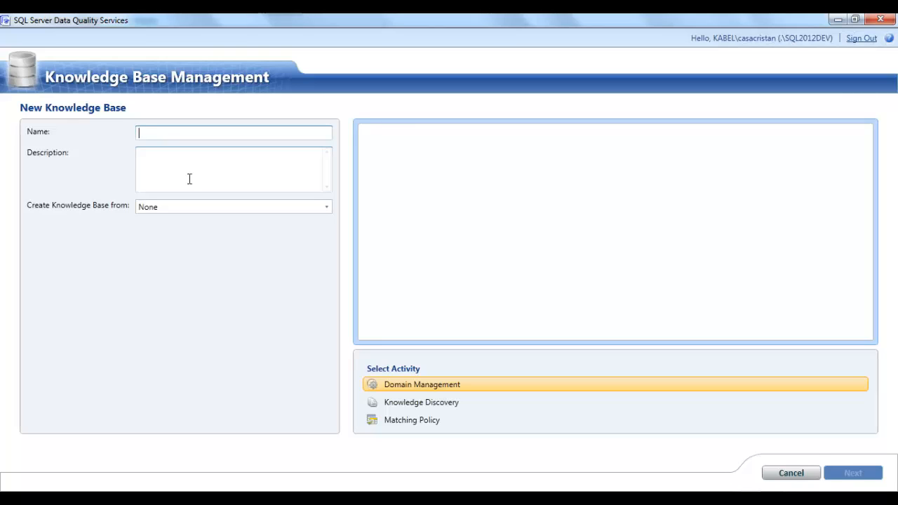
text(Advent)
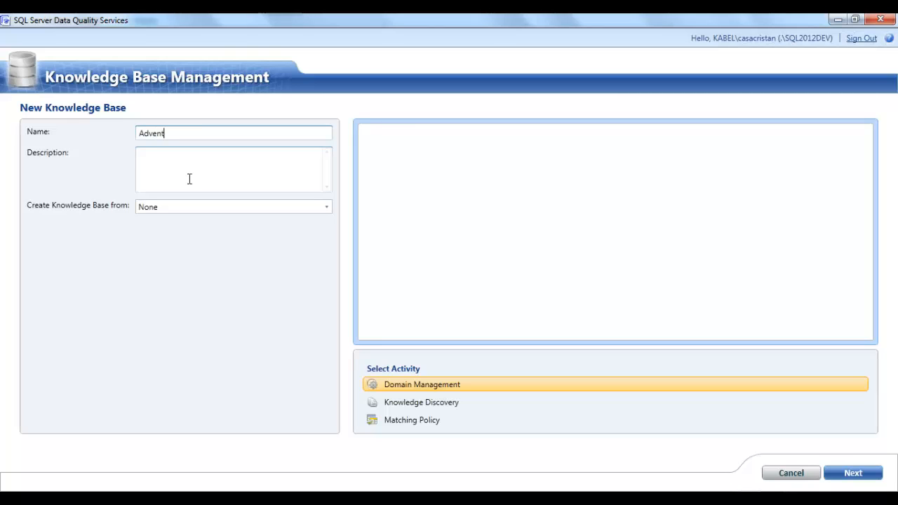
text(ureWorks)
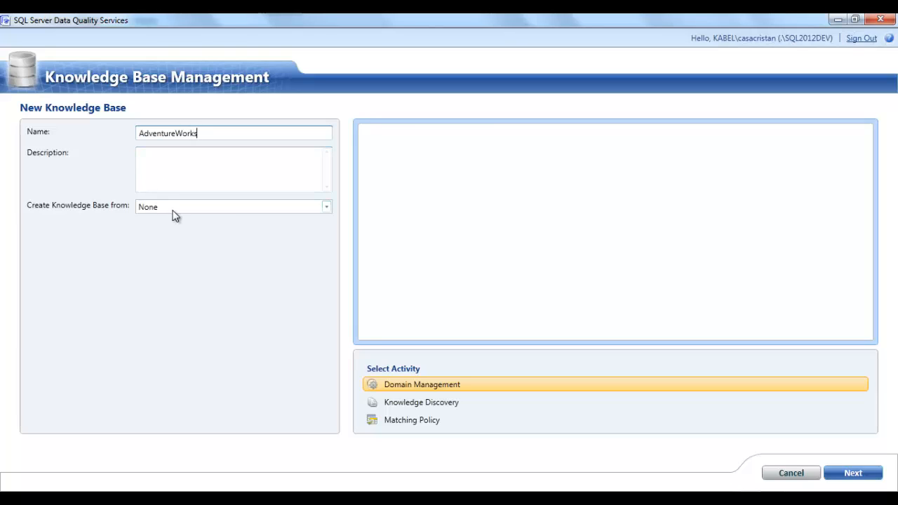
click(176, 207)
click(165, 244)
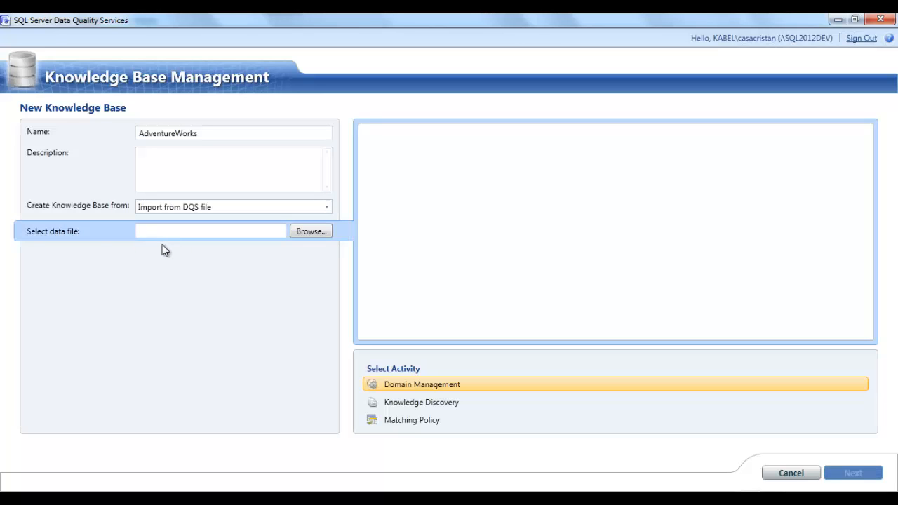
Choose AdventureWorks.dqs as the data file and complete the knowledge base import with the Domain Management activity.
click(311, 232)
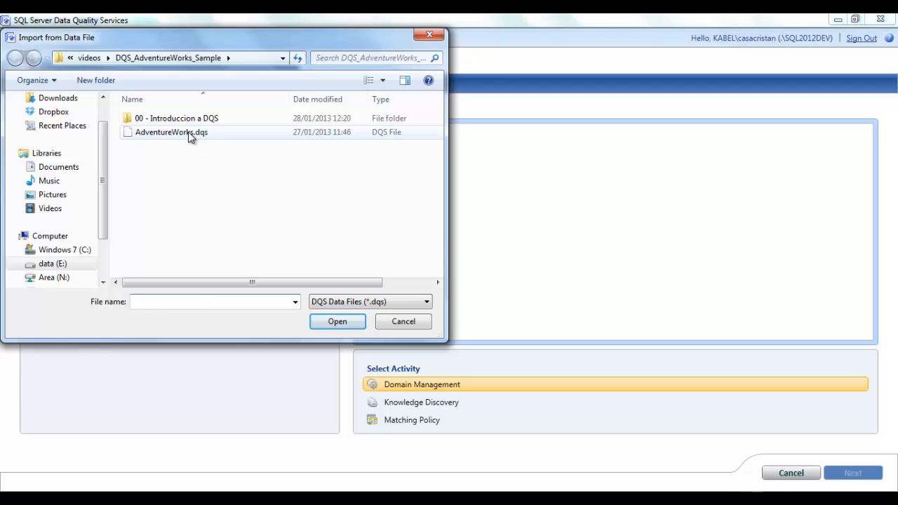
click(189, 132)
double_click(189, 133)
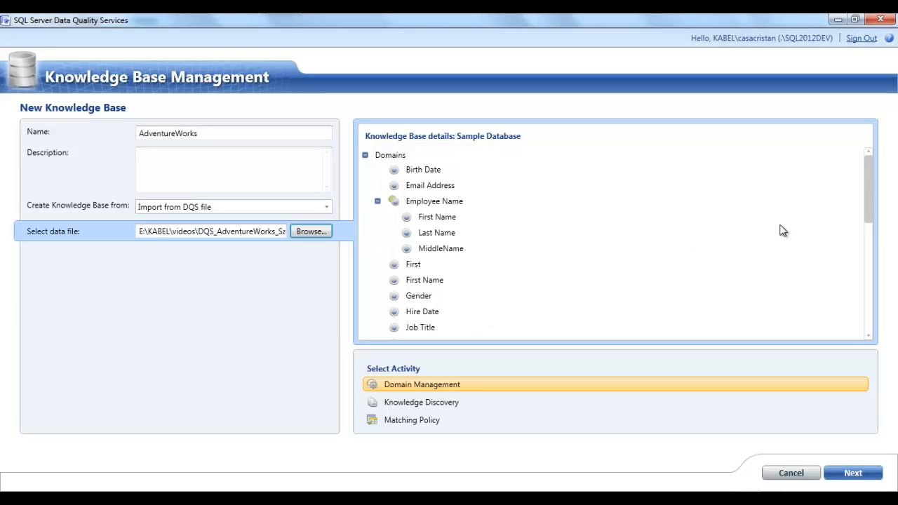
drag(872, 203, 867, 317)
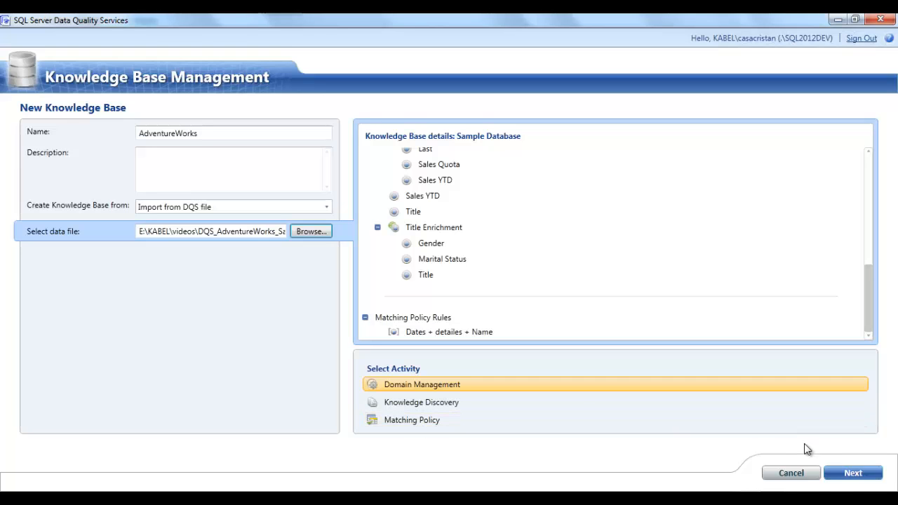
click(857, 473)
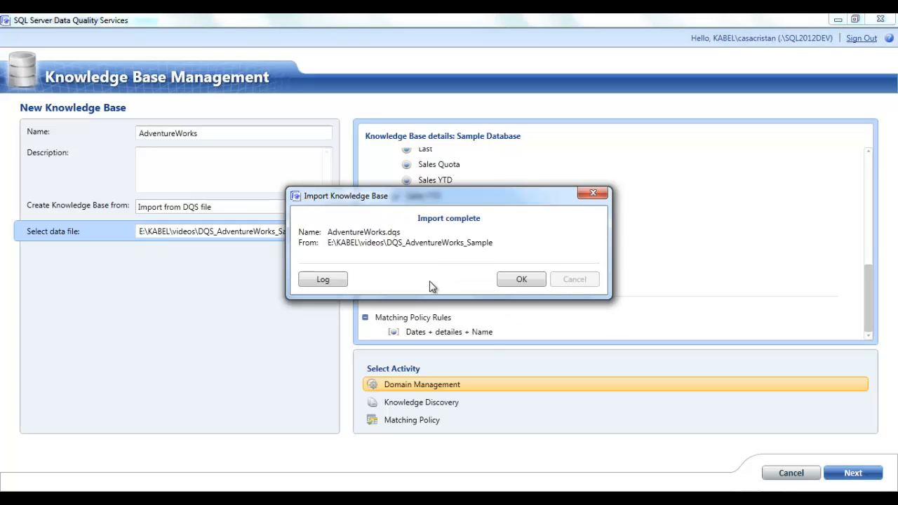
click(519, 279)
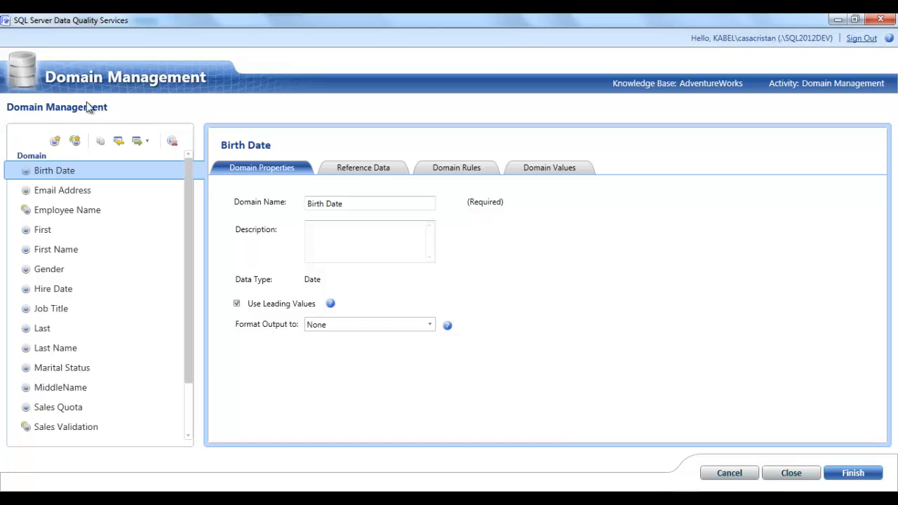
Examine the properties of the Email Address, First and First Name domains and of the Employee Name composite domain.
click(73, 194)
click(73, 209)
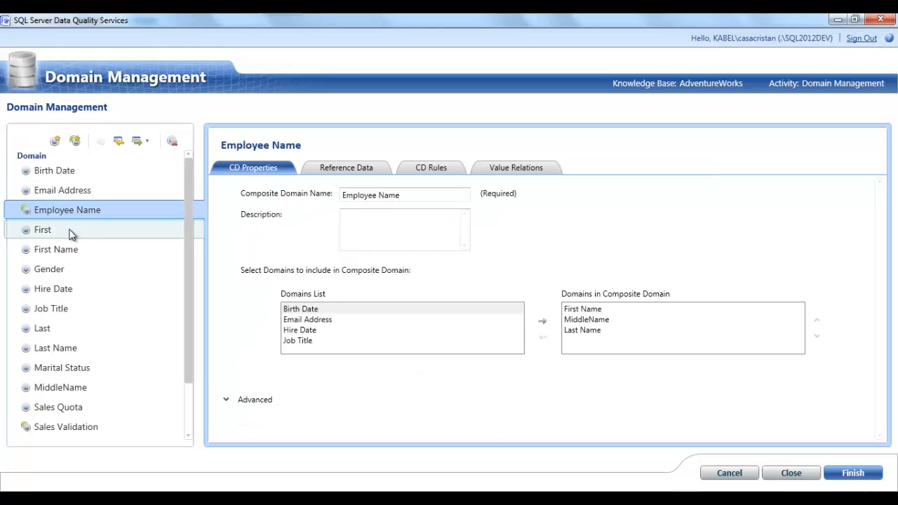
click(70, 233)
click(76, 251)
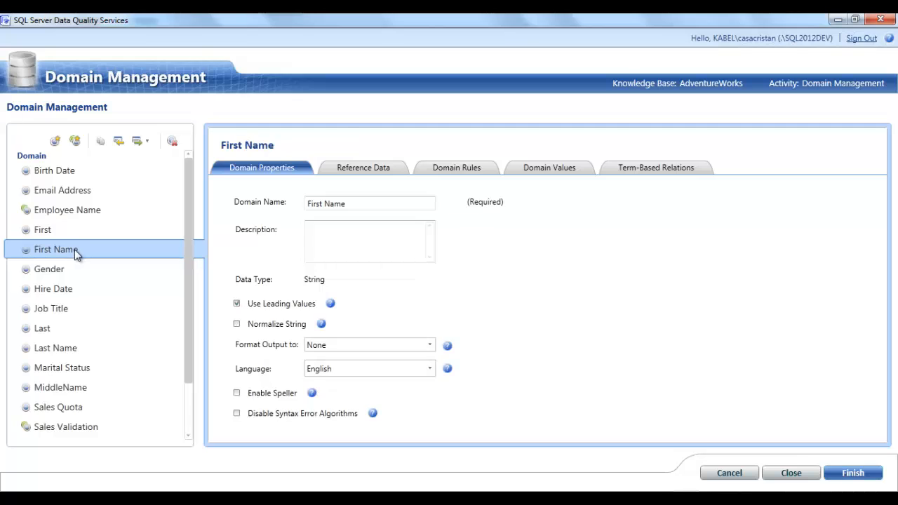
click(68, 213)
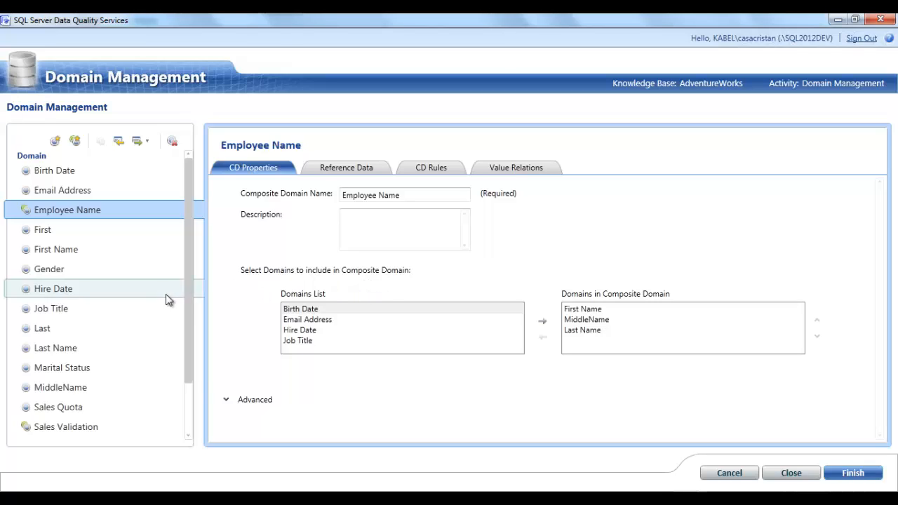
Review the Birth Date domain's reference data, rules and values, and the domain values of Email Address, First Name and Gender.
click(72, 172)
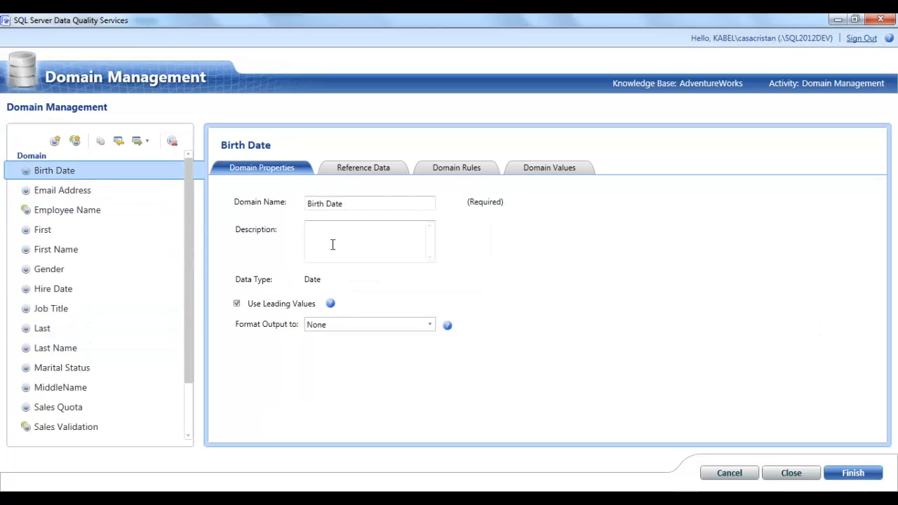
click(364, 169)
click(459, 168)
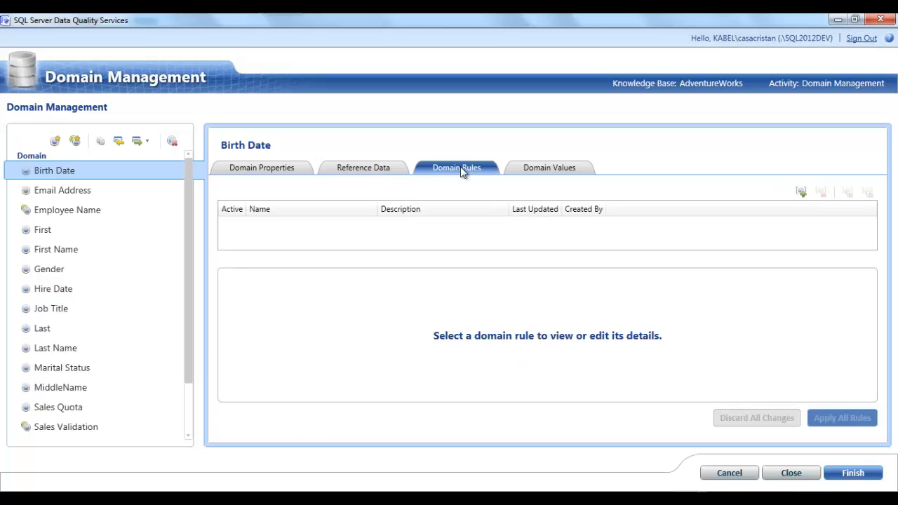
click(533, 168)
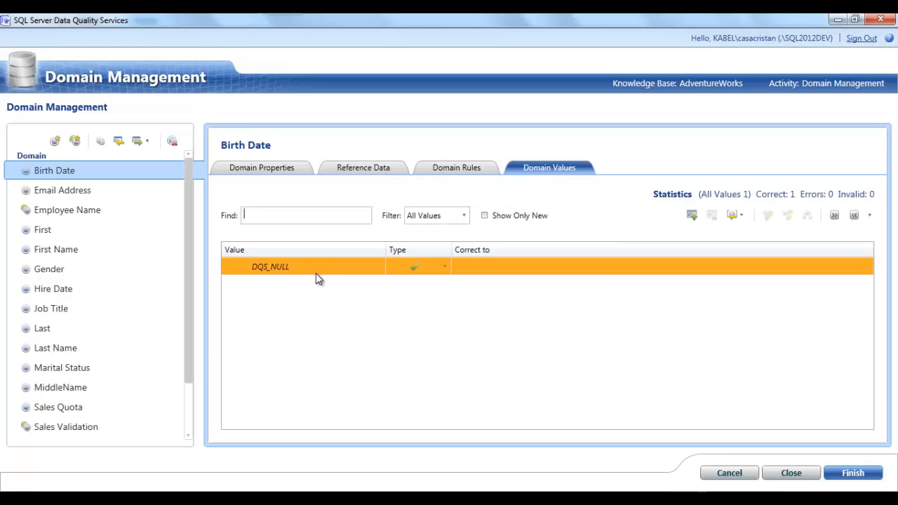
click(83, 193)
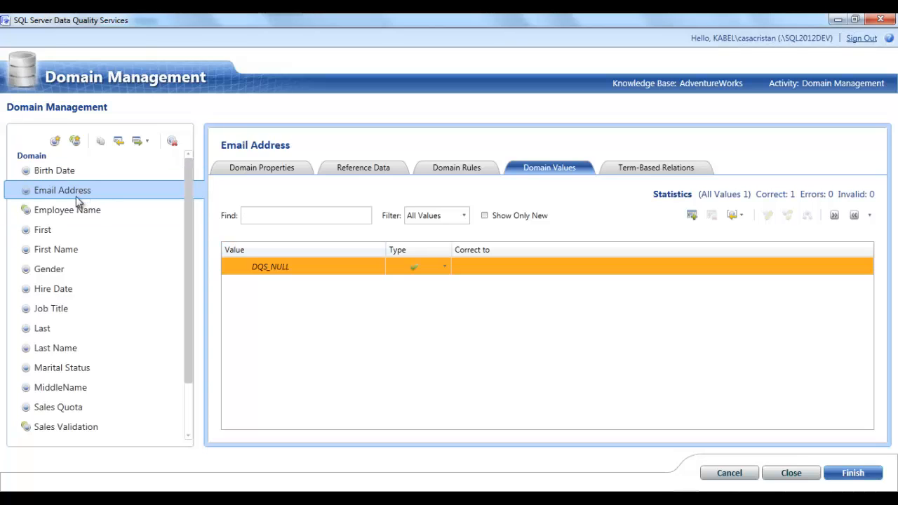
click(64, 251)
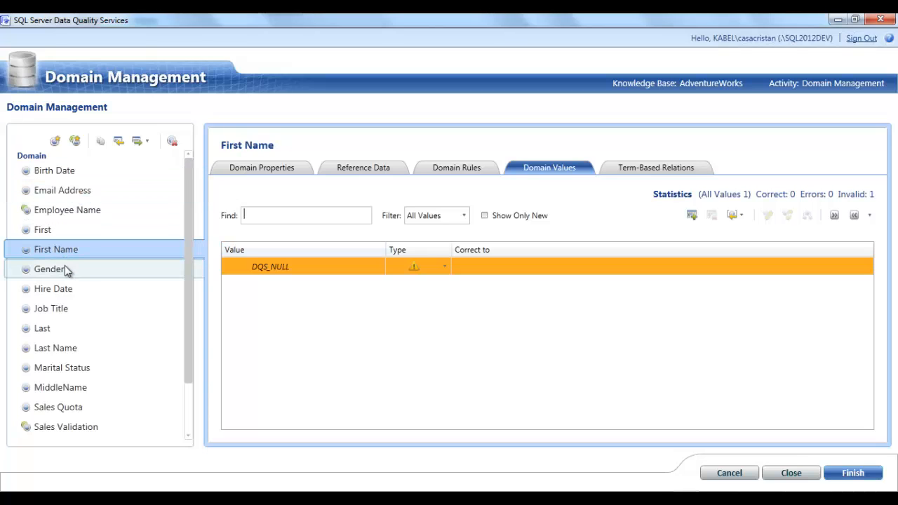
click(67, 271)
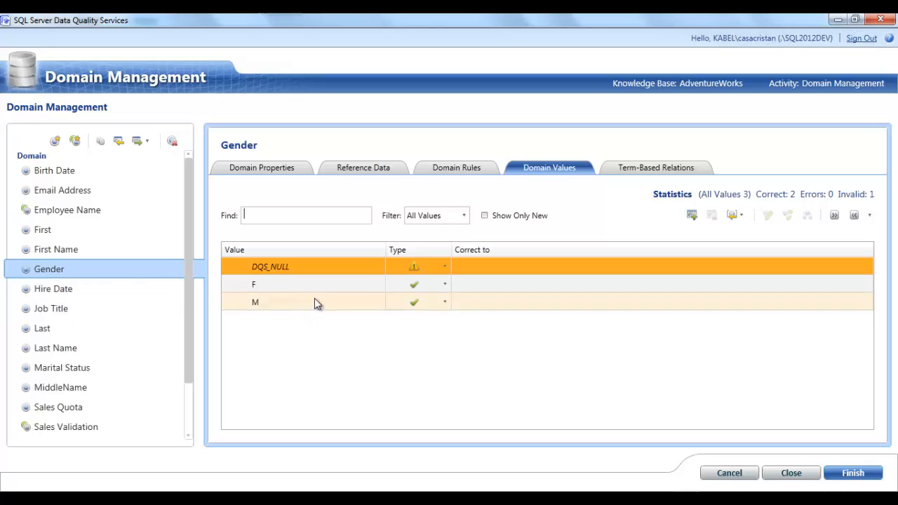
click(260, 287)
click(267, 302)
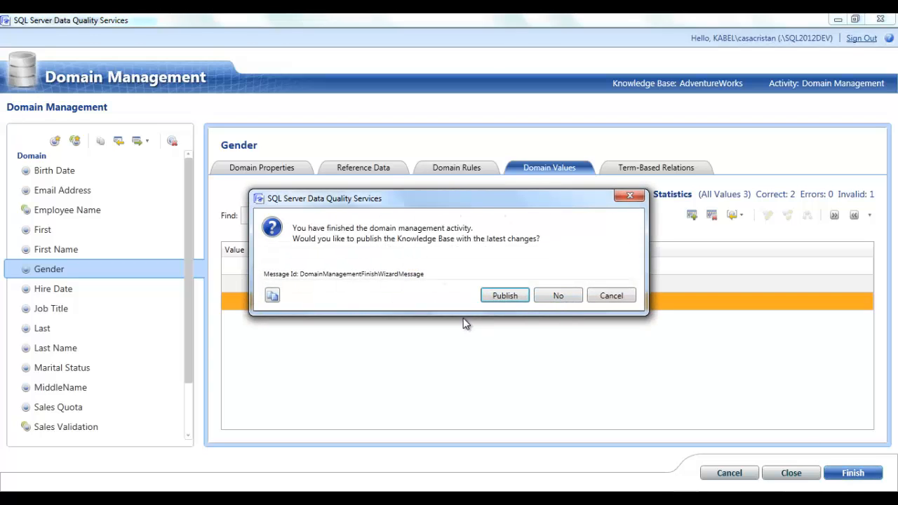
Finish domain management by publishing the AdventureWorks knowledge base.
click(500, 296)
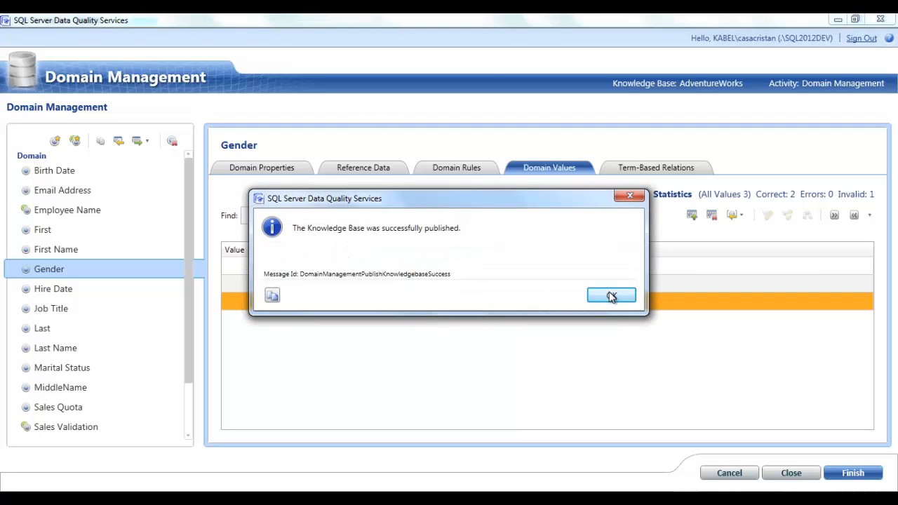
click(612, 296)
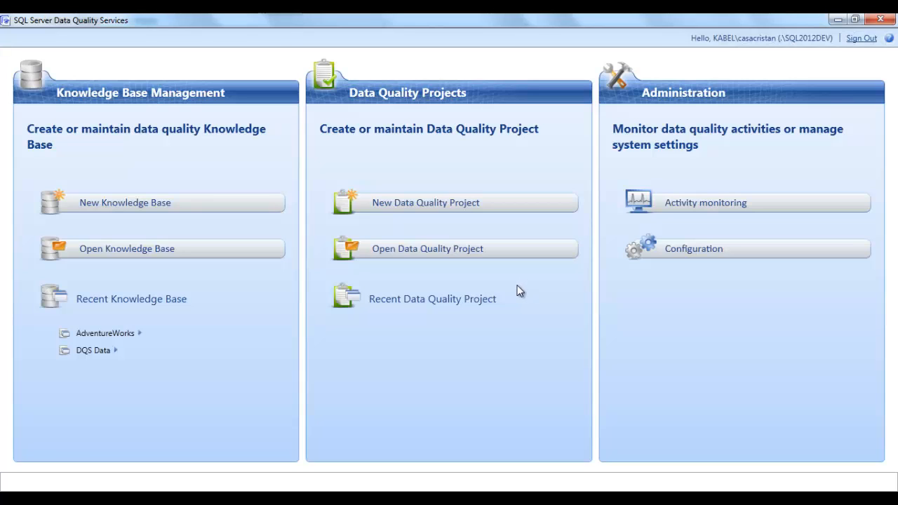
Create a data quality project named AW_Cleasing that uses the AdventureWorks knowledge base and the Cleansing activity.
click(450, 209)
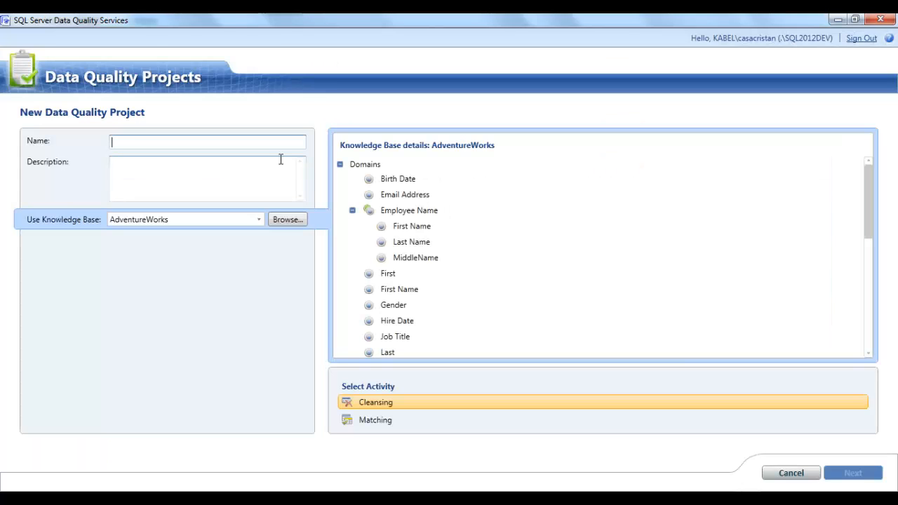
text(AW_Cleasing)
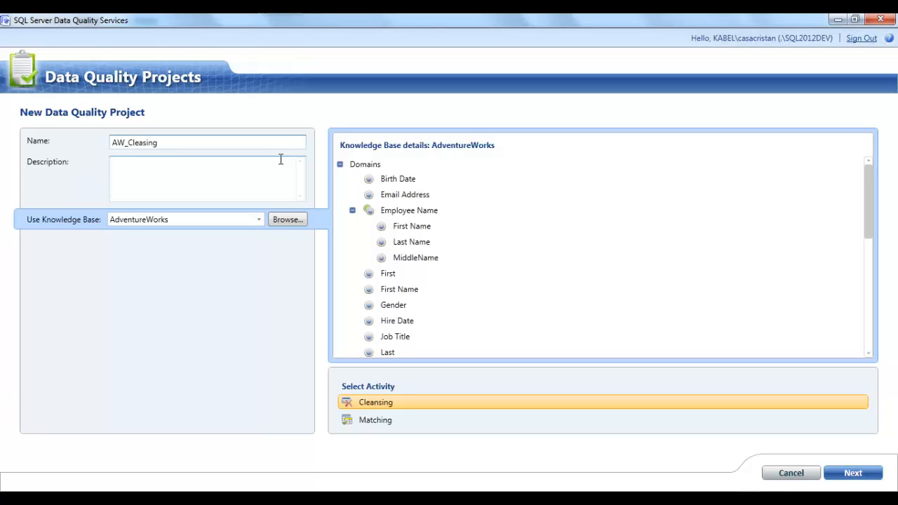
click(201, 220)
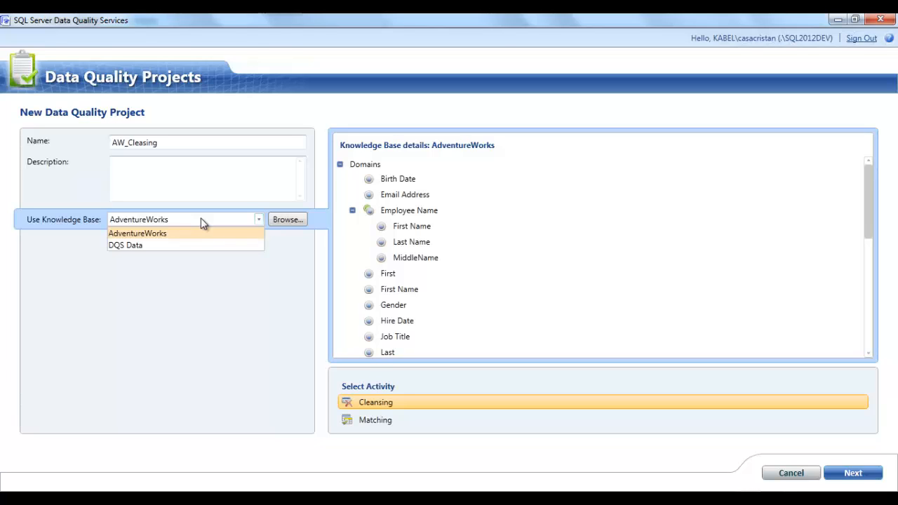
click(197, 241)
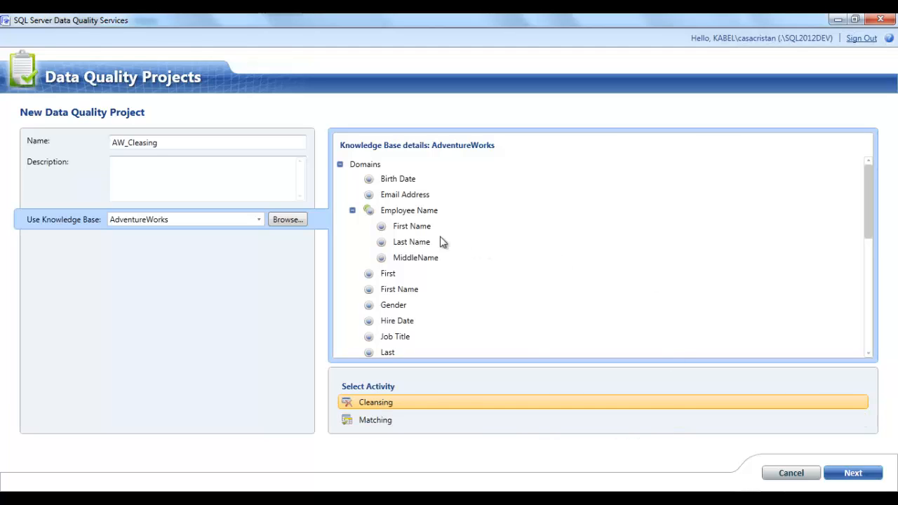
click(849, 474)
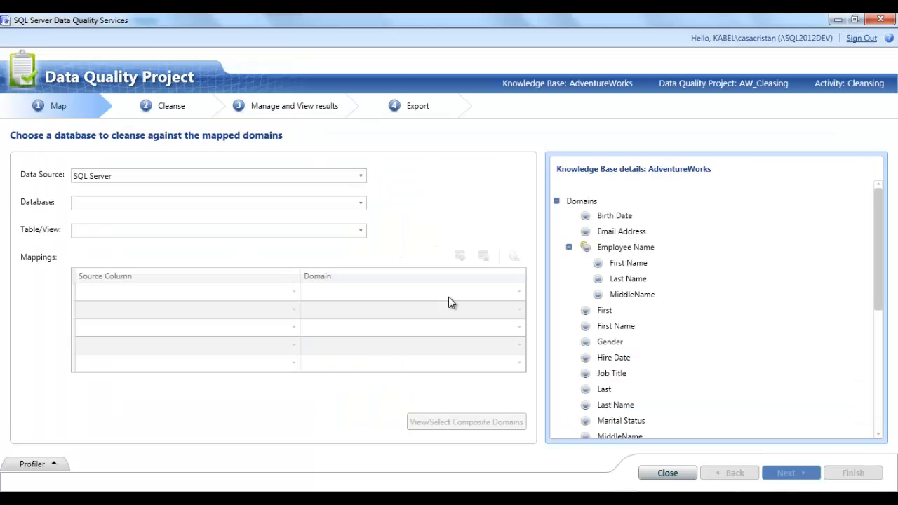
Set the data source to Excel File and load the AdventureWorks sample workbook from the DQS_AdventureWorks_Sample folder.
click(274, 177)
click(164, 202)
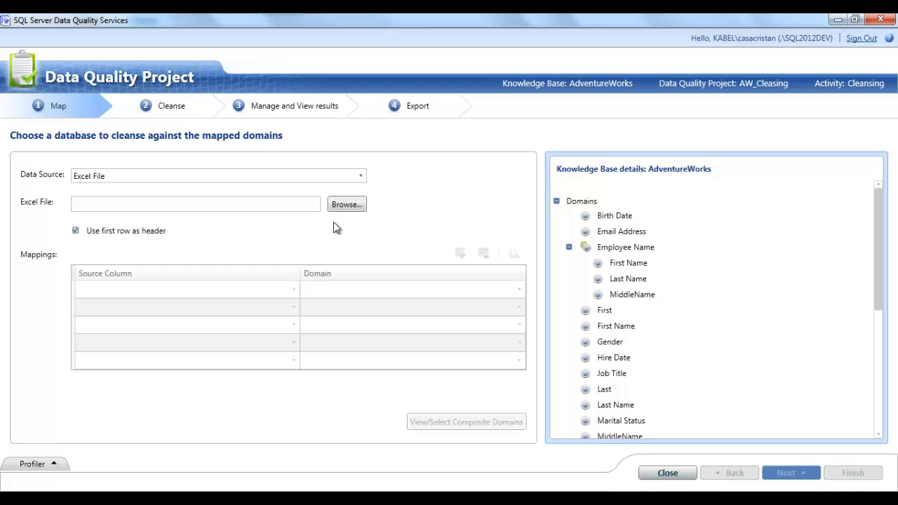
click(357, 210)
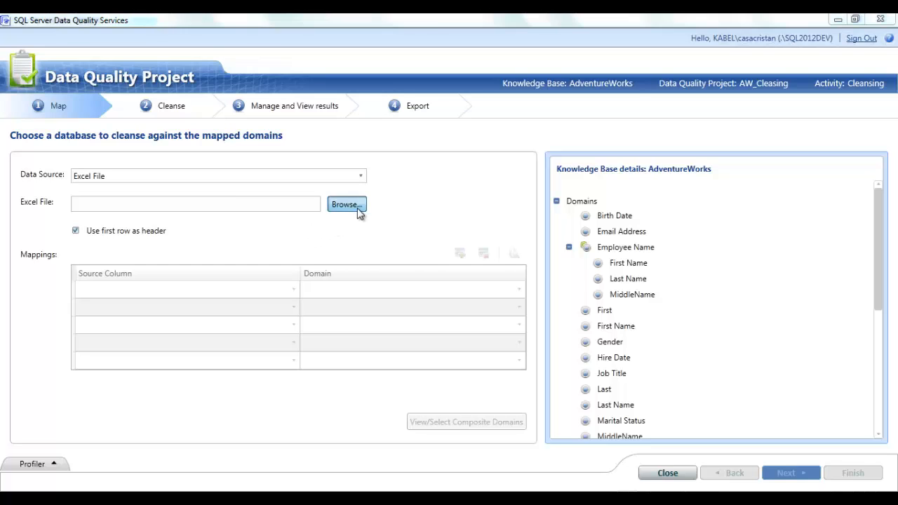
click(208, 136)
double_click(209, 135)
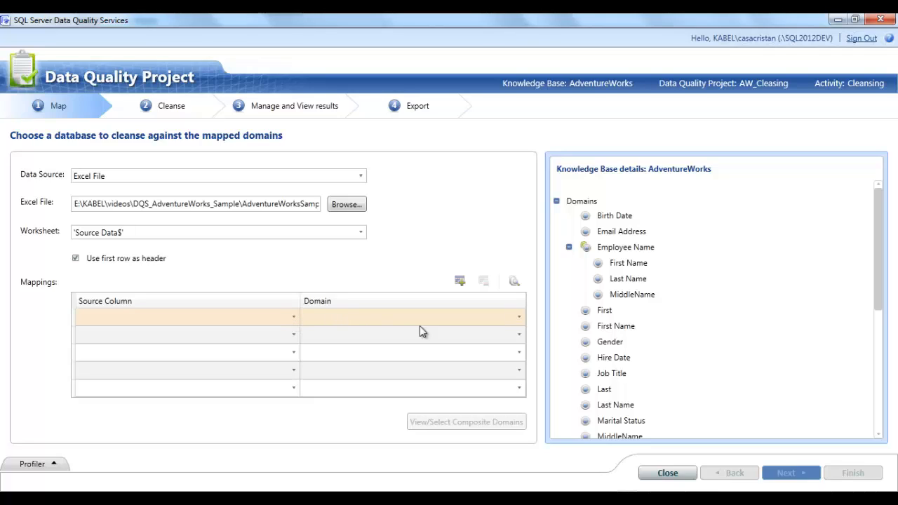
Map the Title (String) source column to the Title domain in the first mapping row.
click(296, 317)
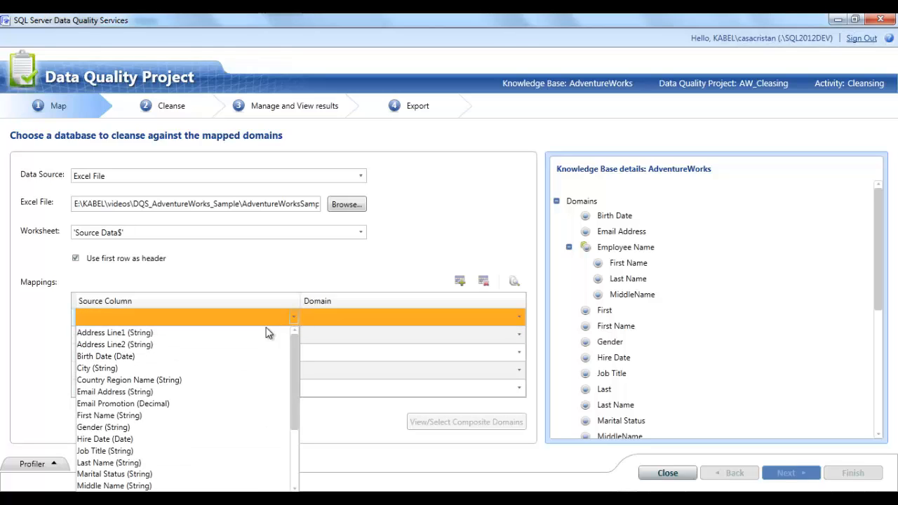
drag(293, 419, 292, 465)
click(167, 485)
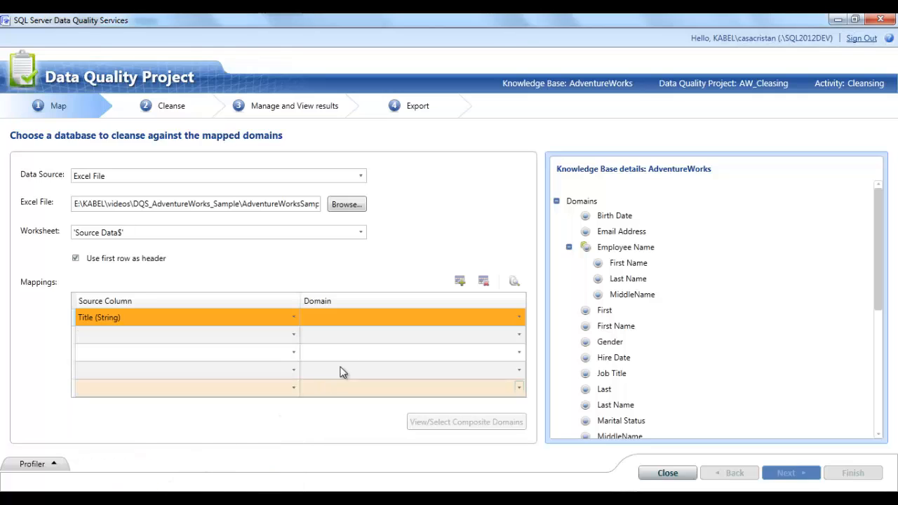
click(371, 319)
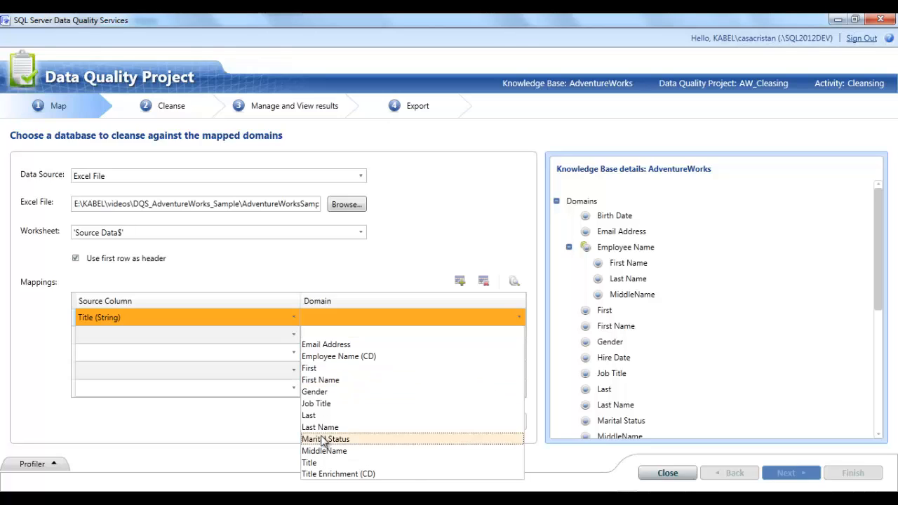
click(327, 462)
Map the First Name (String) source column to the First domain in the second mapping row.
click(287, 337)
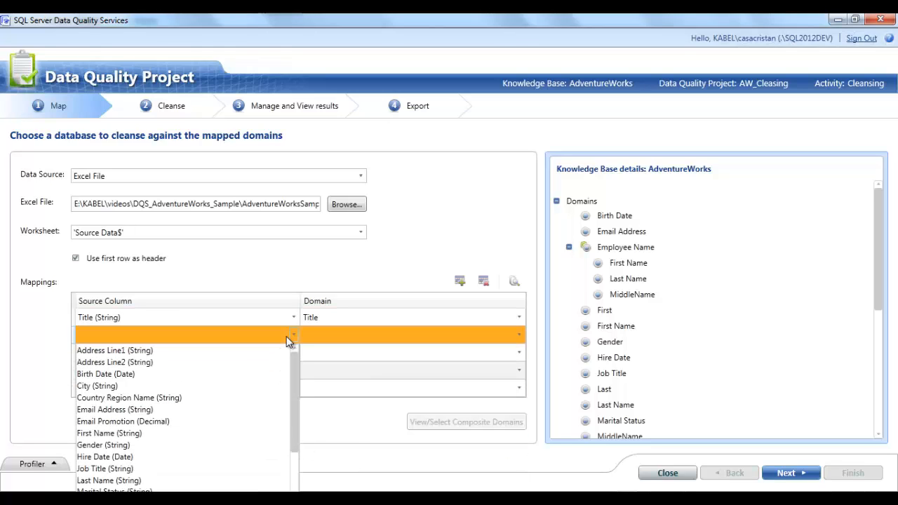
click(128, 433)
click(334, 344)
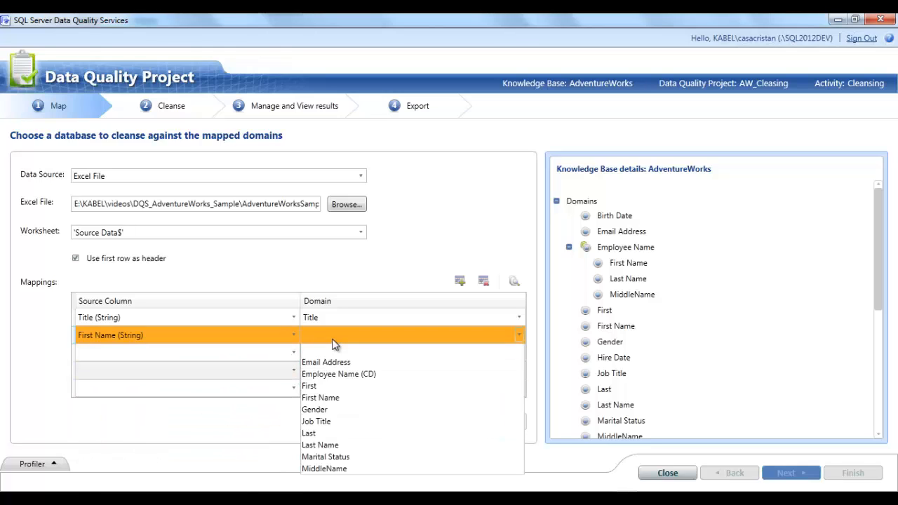
click(322, 385)
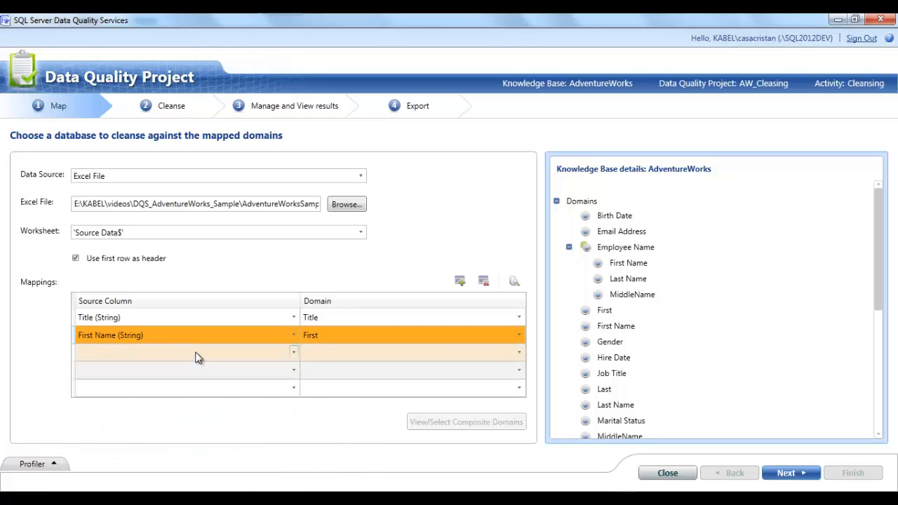
Map the Last Name (String) source column to the Last domain in the third mapping row.
click(195, 358)
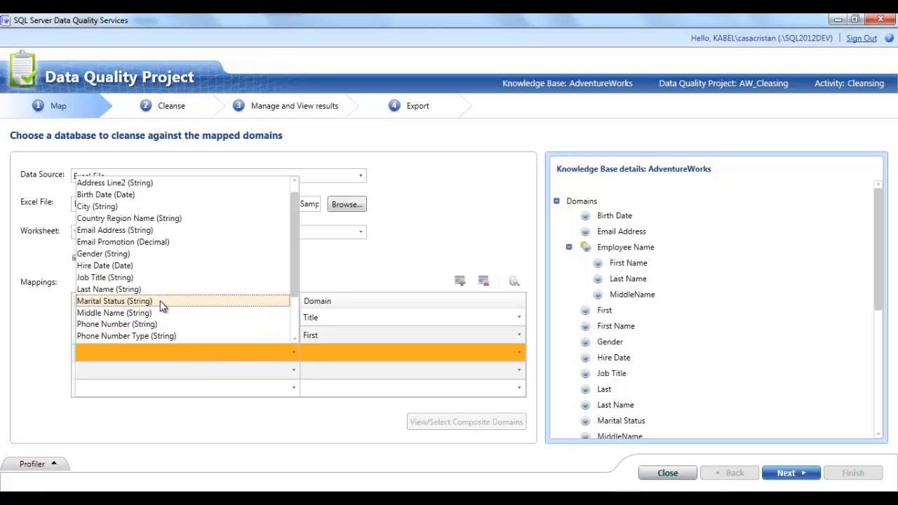
click(160, 289)
click(313, 353)
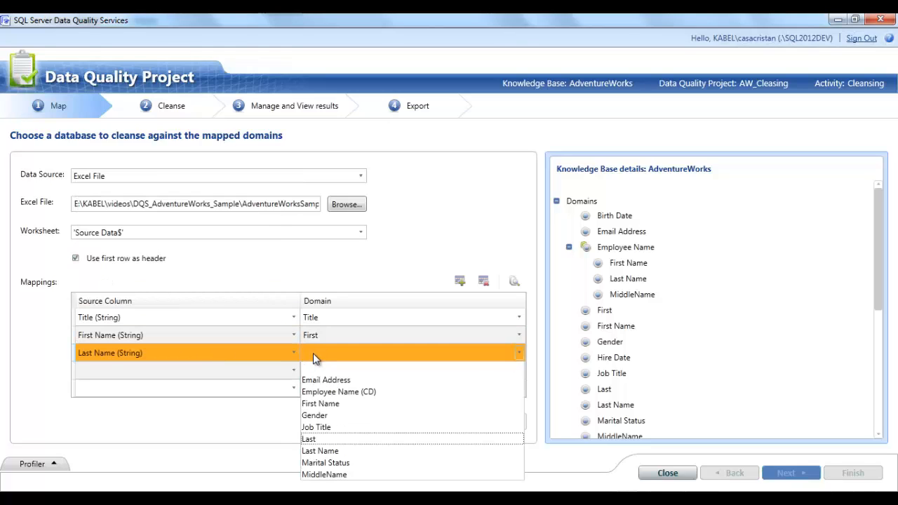
click(312, 437)
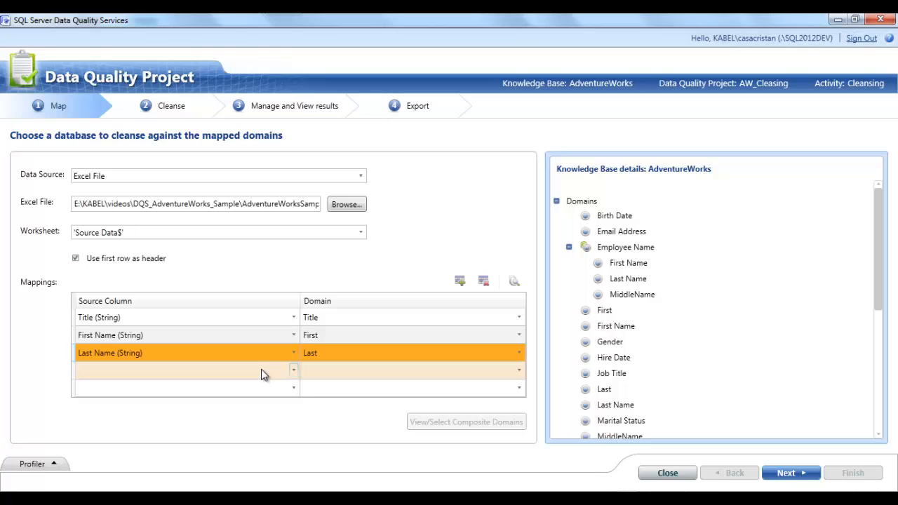
Map the Marital Status (String) source column to the Marital Status domain in the fourth mapping row.
click(261, 370)
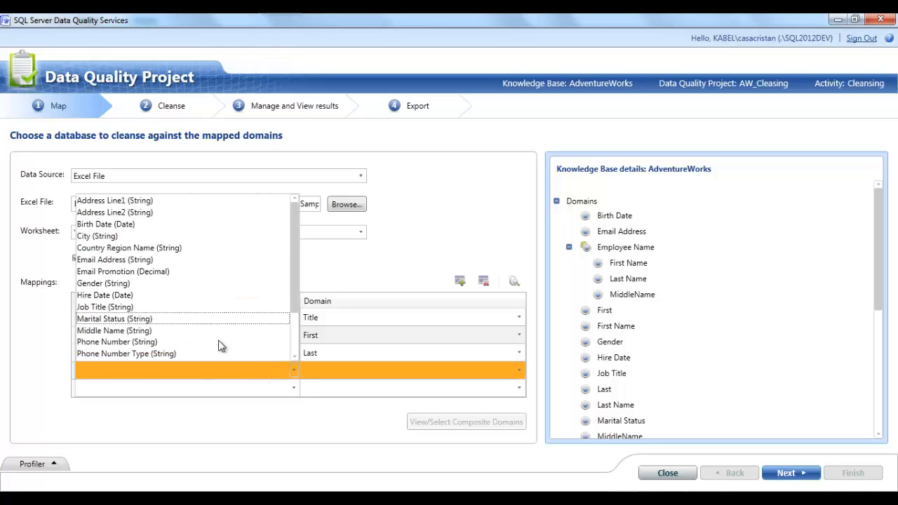
click(181, 307)
click(334, 371)
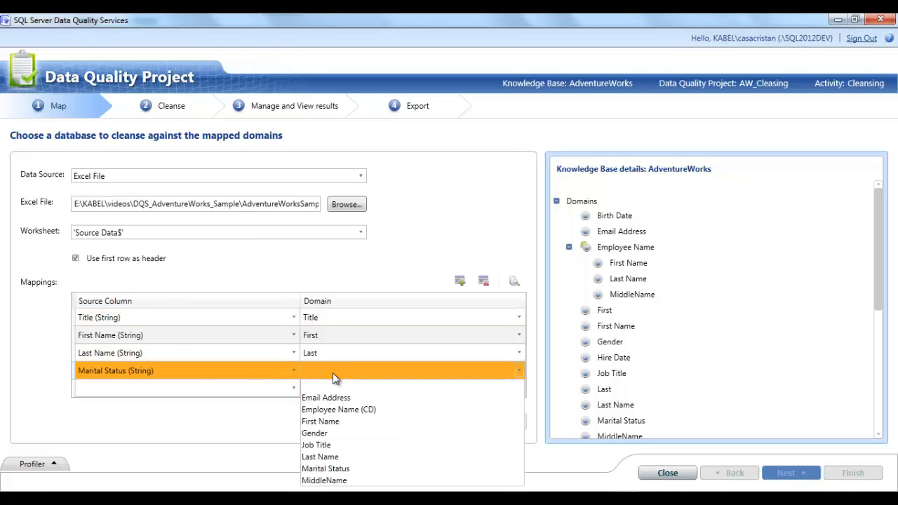
click(326, 468)
Map the Gender (String) source column to the Gender domain in the fifth mapping row.
click(295, 388)
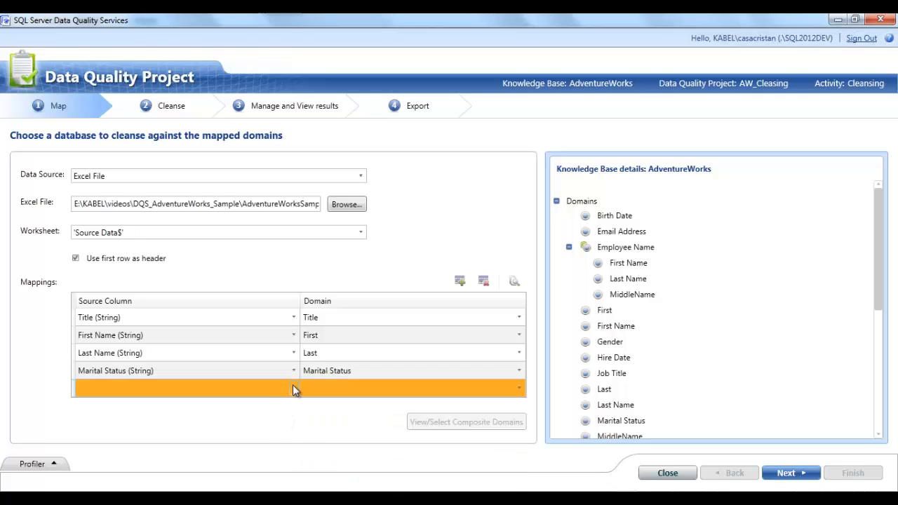
click(294, 385)
scroll(181, 316, down, 1)
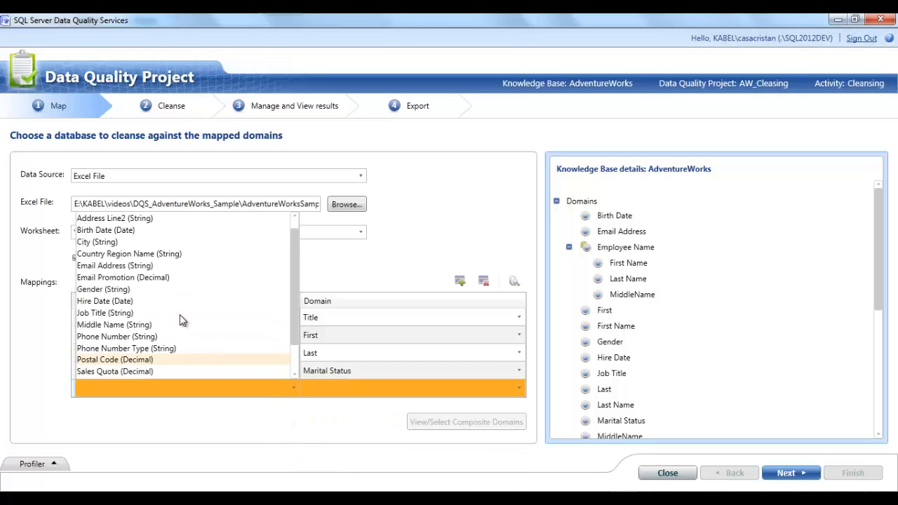
click(170, 290)
click(325, 398)
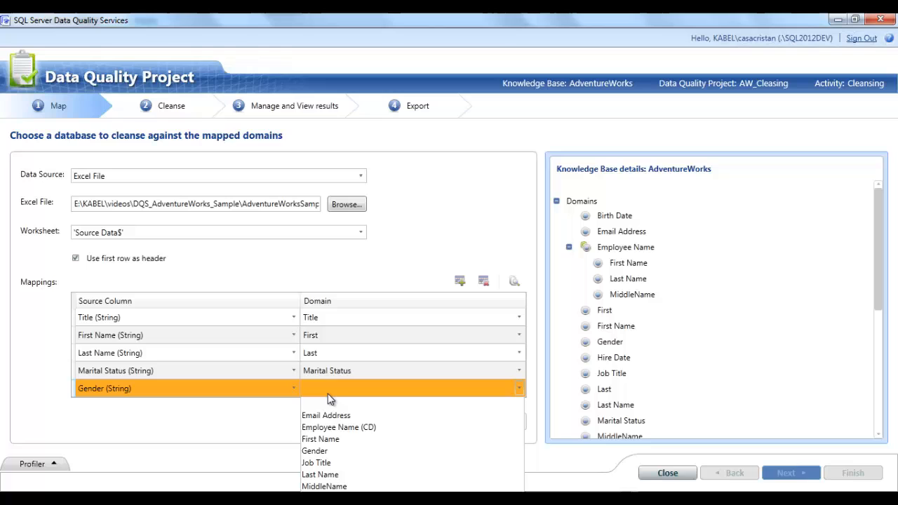
click(317, 452)
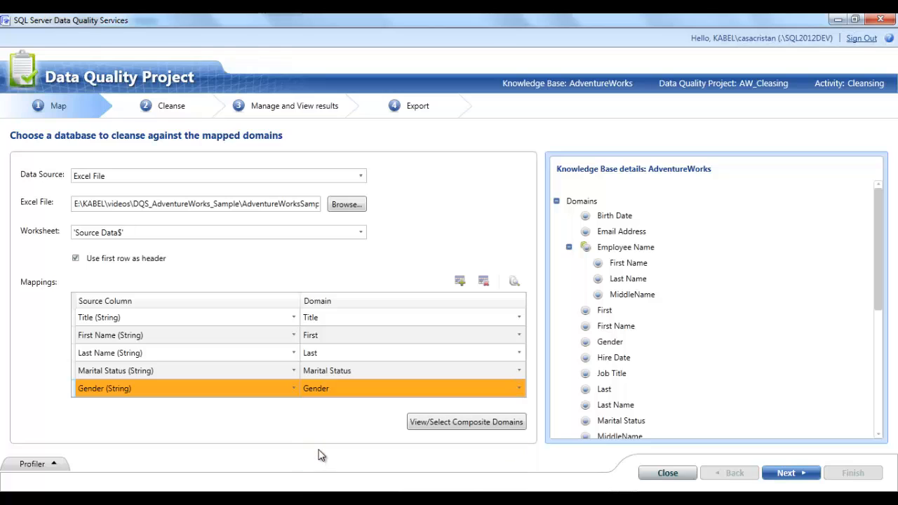
Add a sixth mapping row and map the Job Title (String) source column to the Job Title domain.
click(460, 282)
click(260, 406)
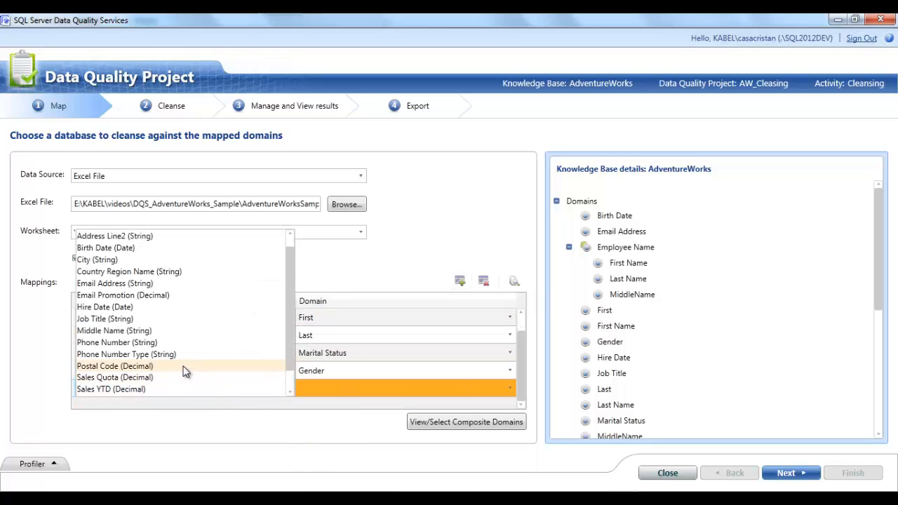
click(173, 319)
click(321, 389)
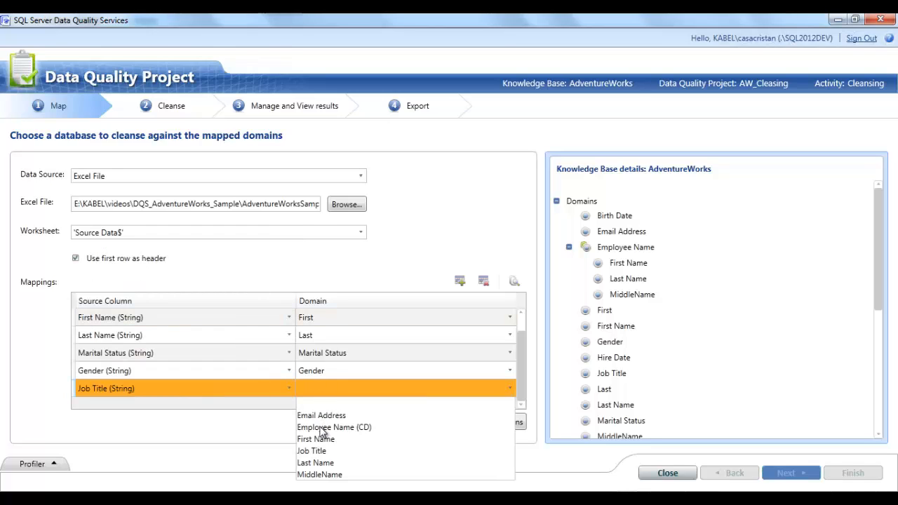
click(324, 451)
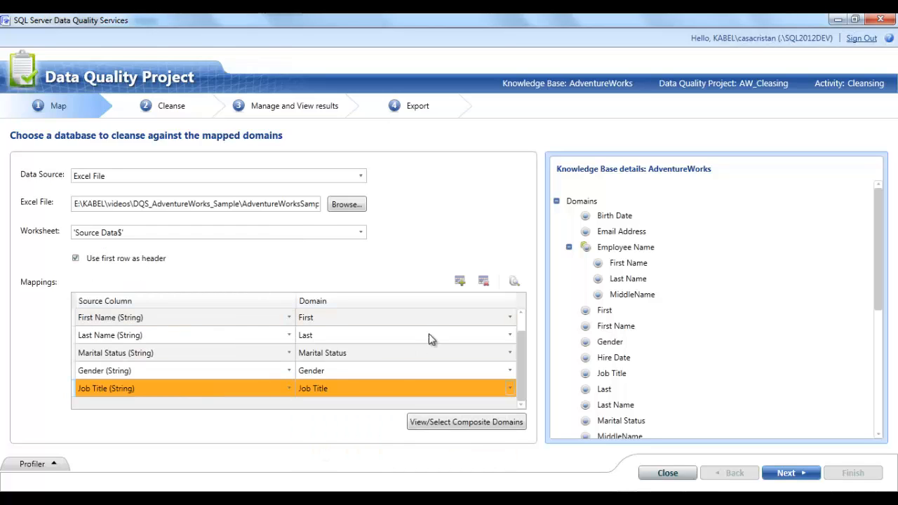
Add another mapping row and map the Email Address (String) source column to the Email Address domain.
click(459, 281)
click(252, 405)
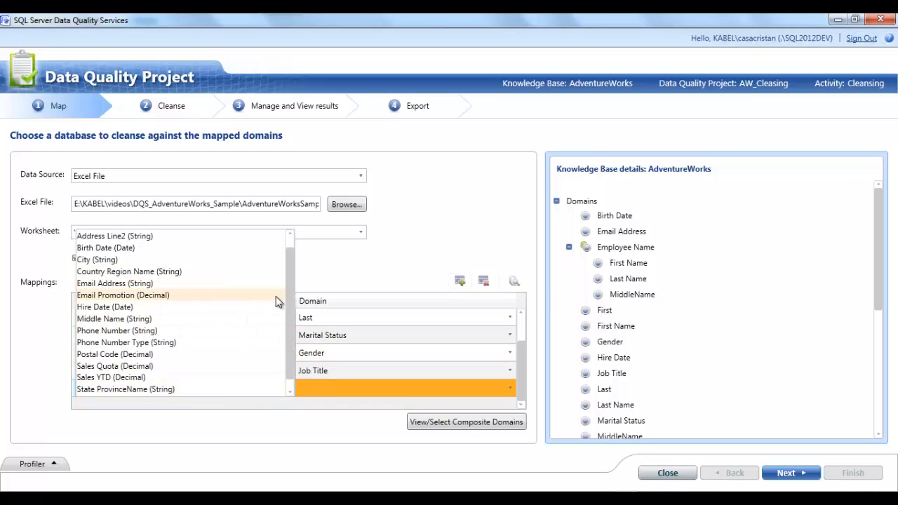
click(179, 284)
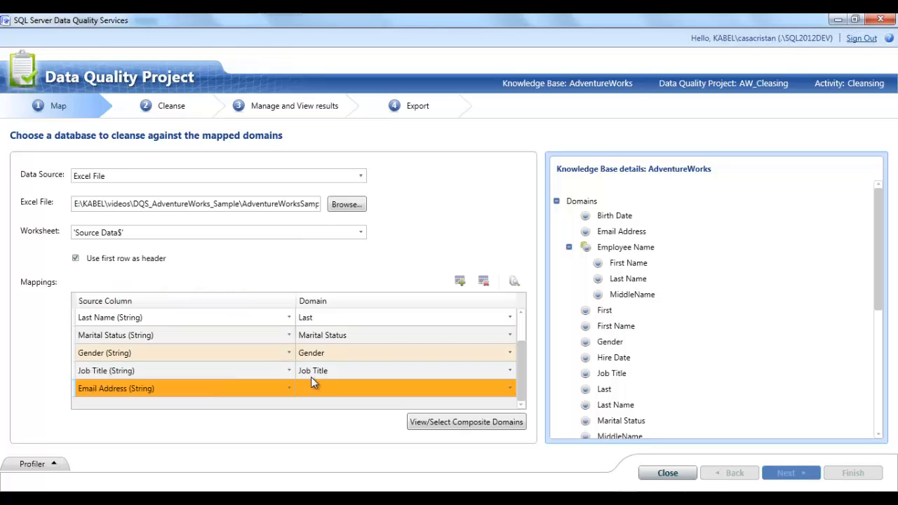
click(320, 388)
click(315, 418)
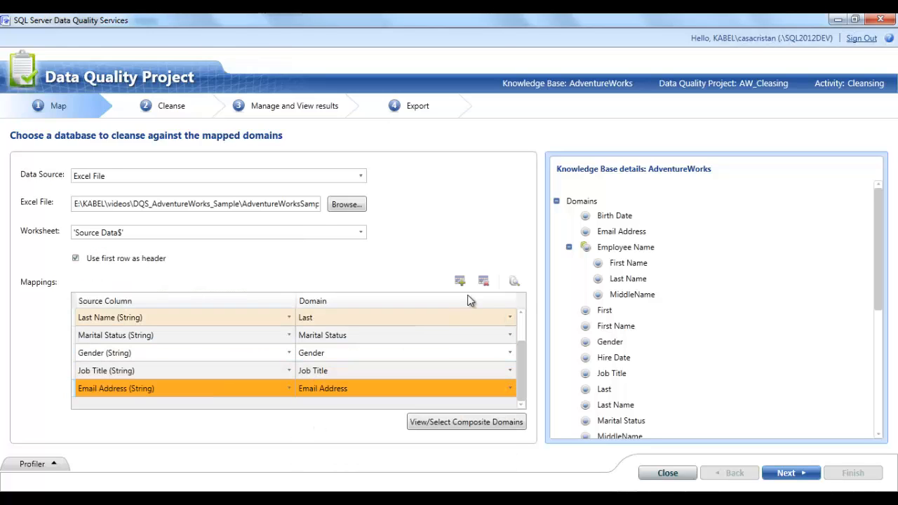
Map the Sales Quota (Decimal) source column to the Sales Quota domain in a new mapping row.
click(273, 404)
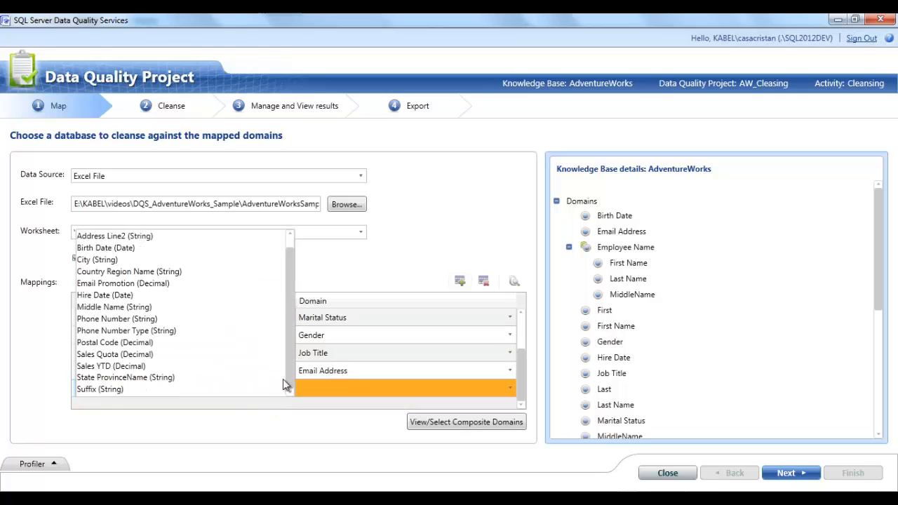
click(178, 354)
click(321, 391)
click(319, 415)
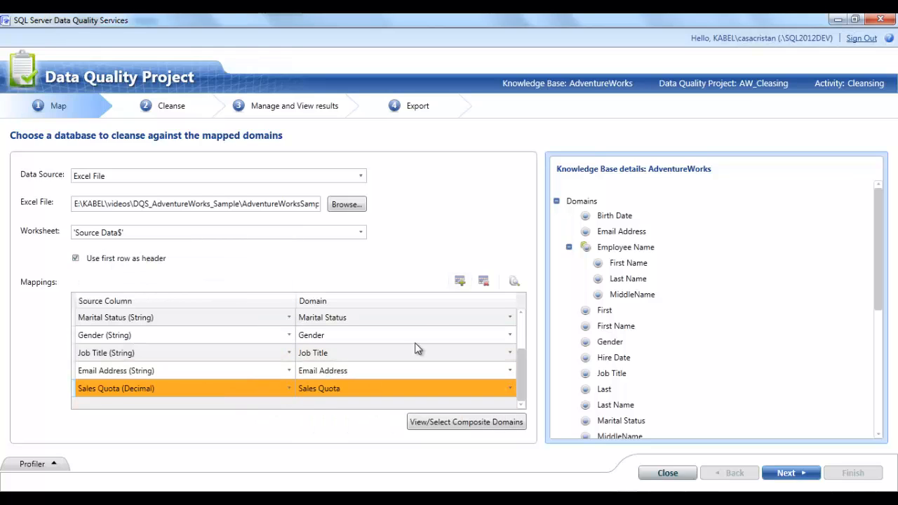
Map the Sales YTD (Decimal) source column to the Sales YTD domain in a new mapping row.
click(284, 405)
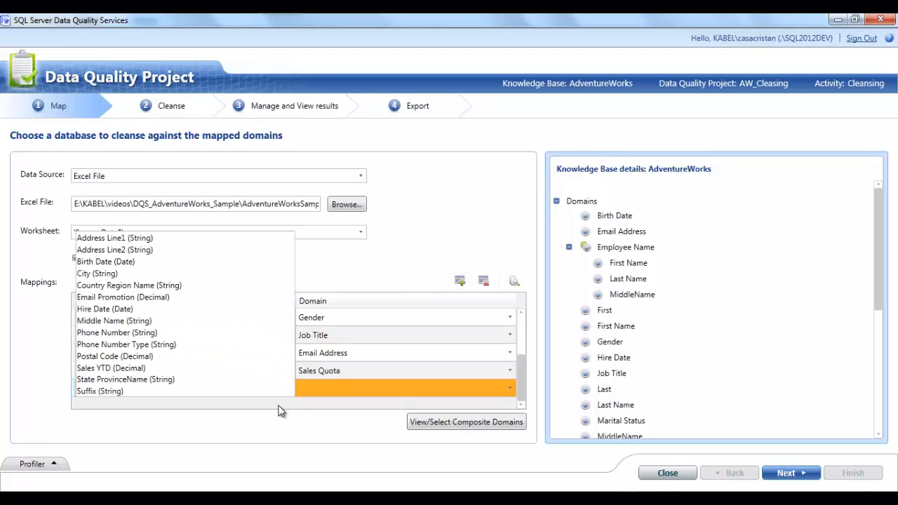
click(236, 370)
click(338, 393)
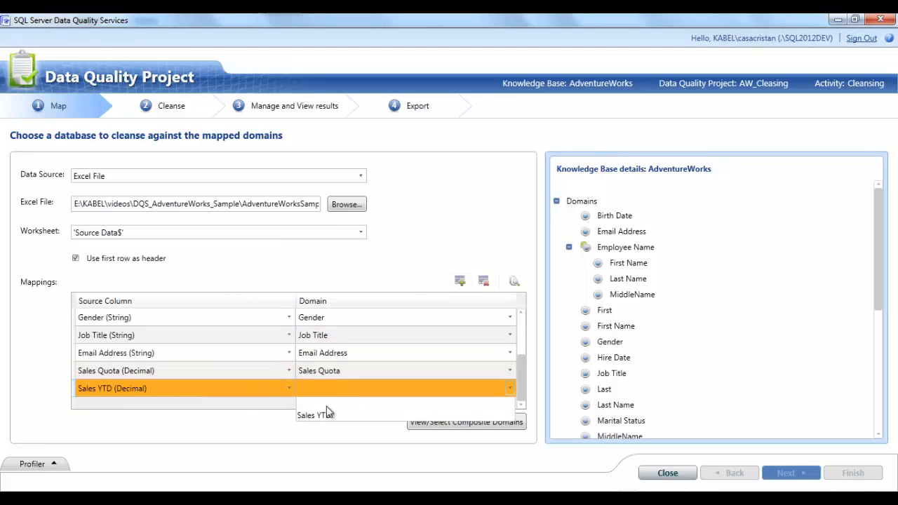
click(326, 413)
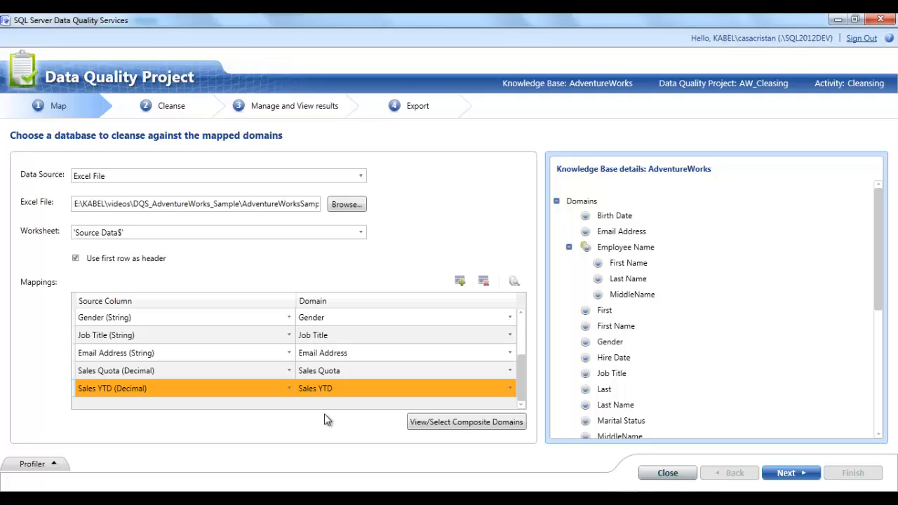
Proceed to the Cleanse stage and run the cleansing process on the mapped data source.
click(789, 475)
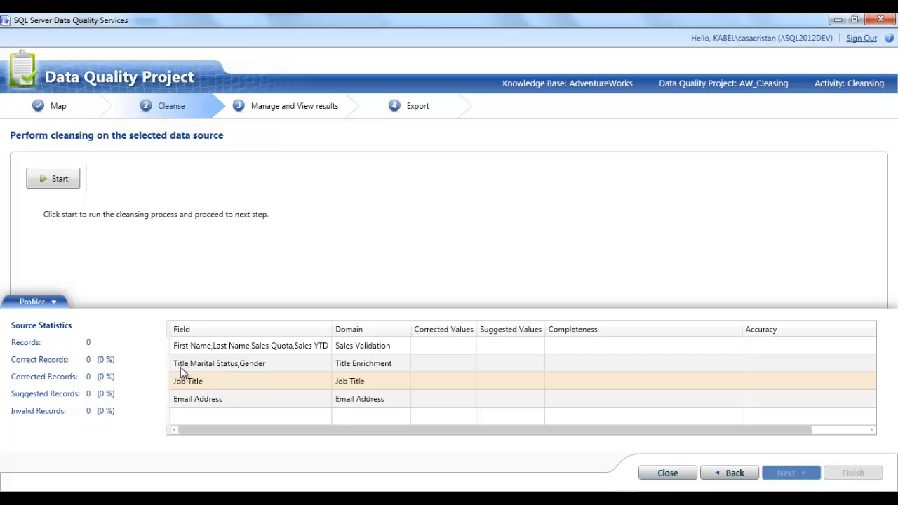
click(64, 180)
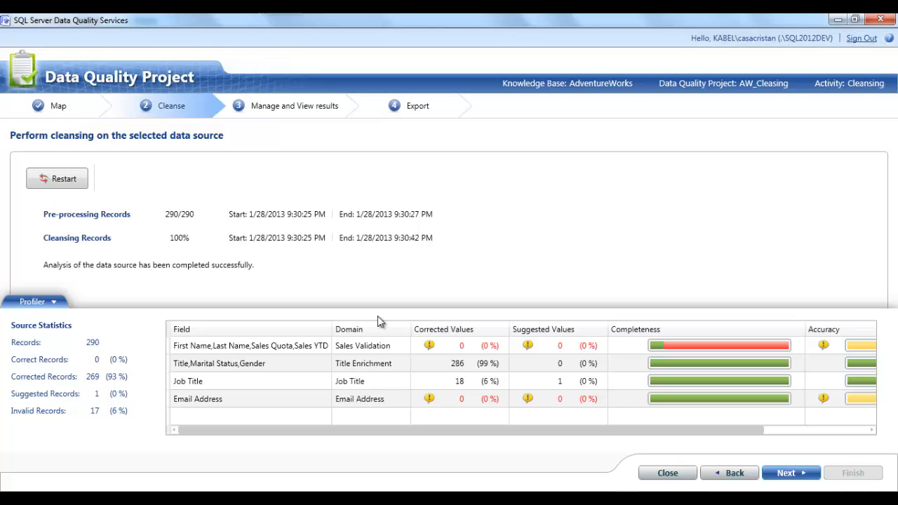
Examine the profiler results for each domain, including corrected values, suggested values, completeness and accuracy.
drag(409, 430, 353, 427)
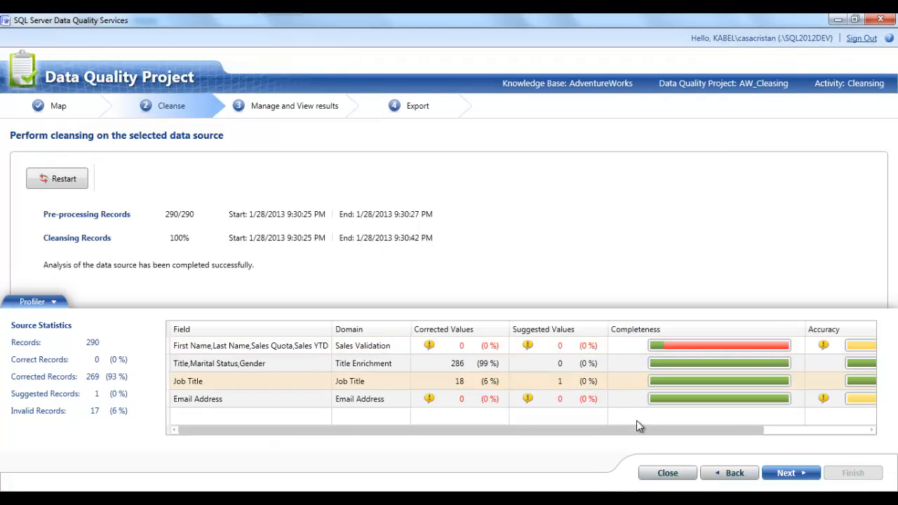
drag(638, 429, 686, 428)
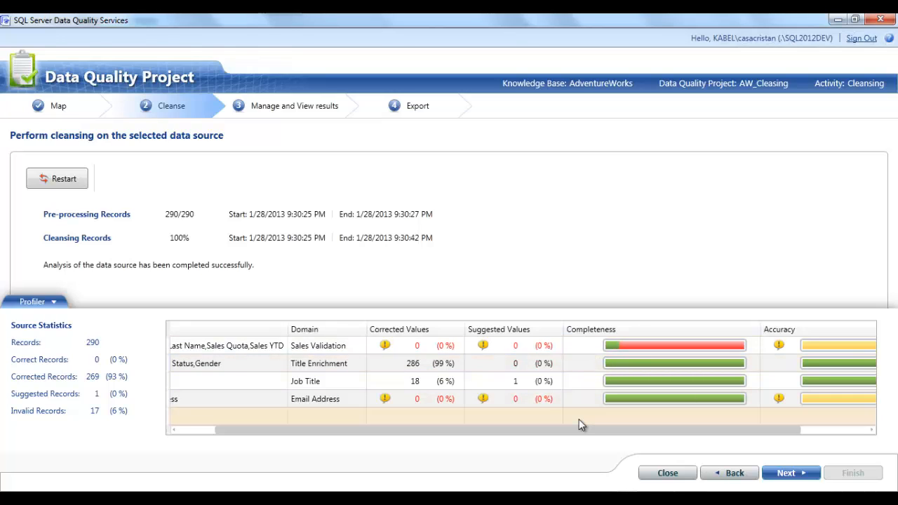
drag(583, 430, 639, 430)
mouse_move(590, 348)
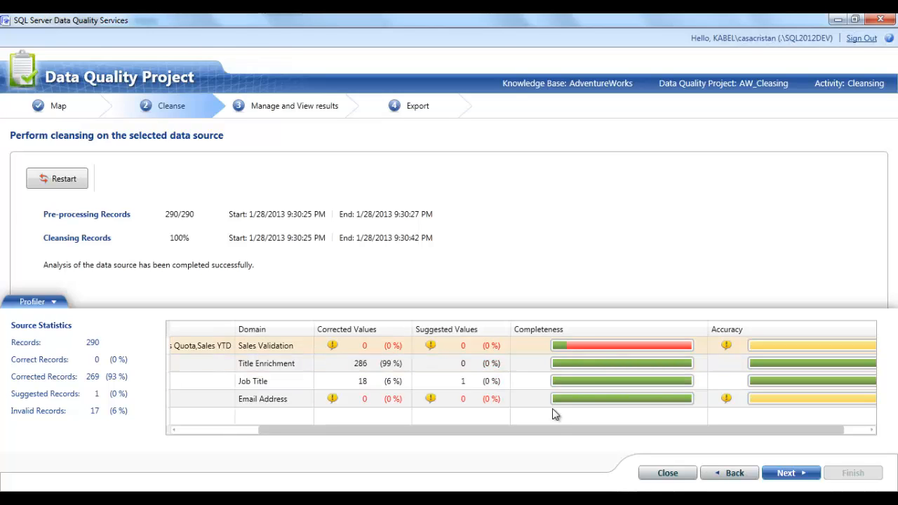
drag(552, 431, 400, 421)
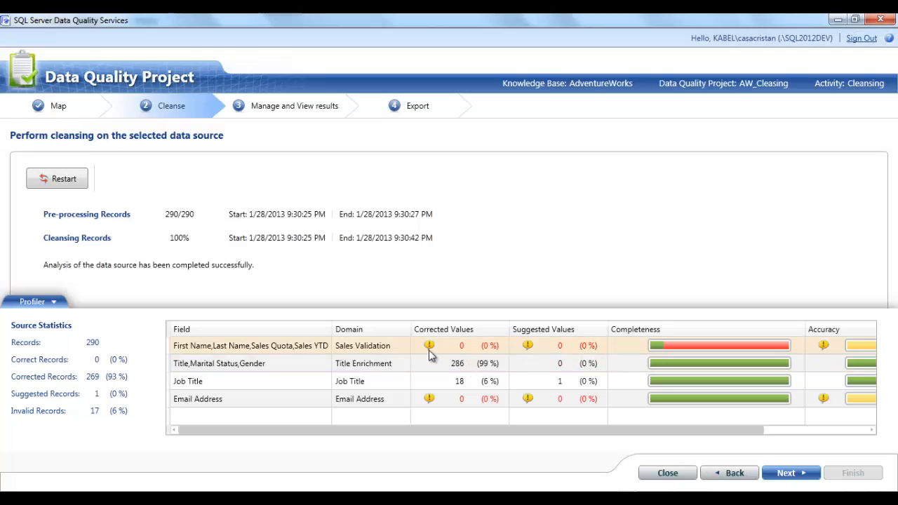
mouse_move(430, 347)
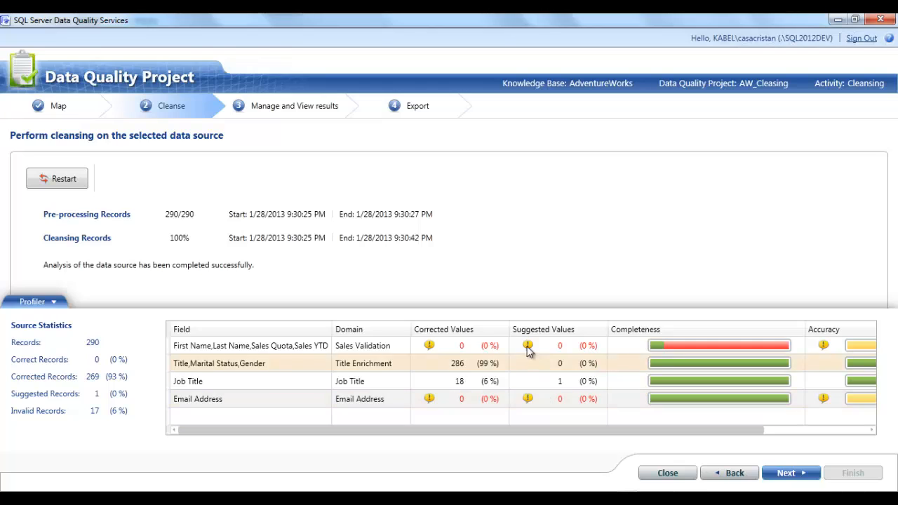
mouse_move(527, 347)
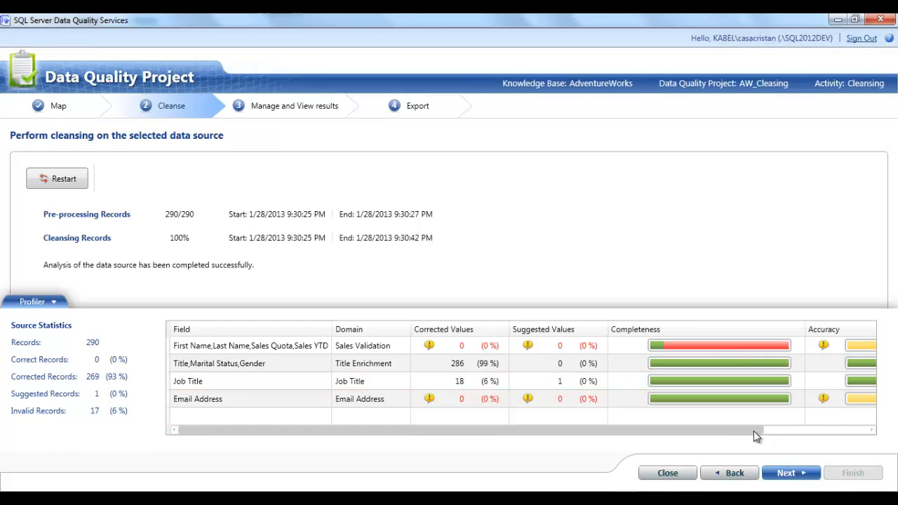
mouse_move(753, 429)
mouse_down()
mouse_move(819, 432)
mouse_move(750, 433)
mouse_up()
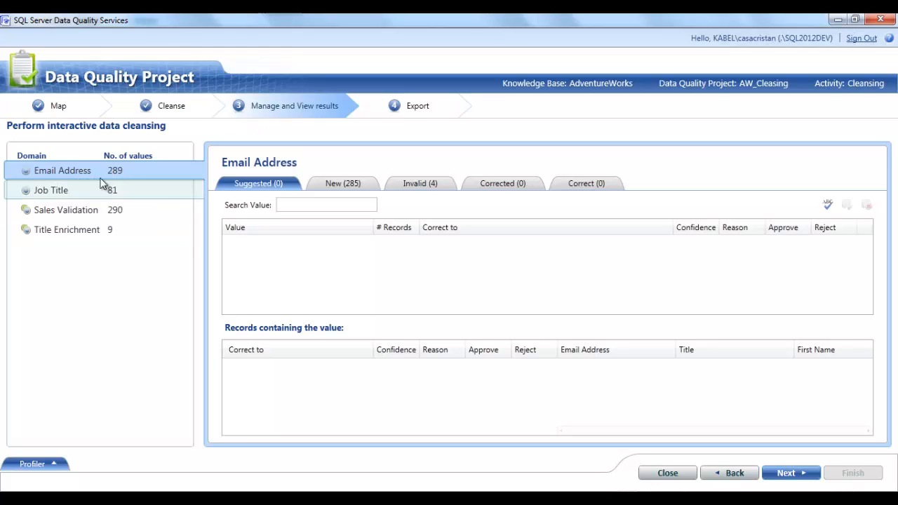
Review the new values of the Email Address domain in the Manage and View results stage.
click(342, 185)
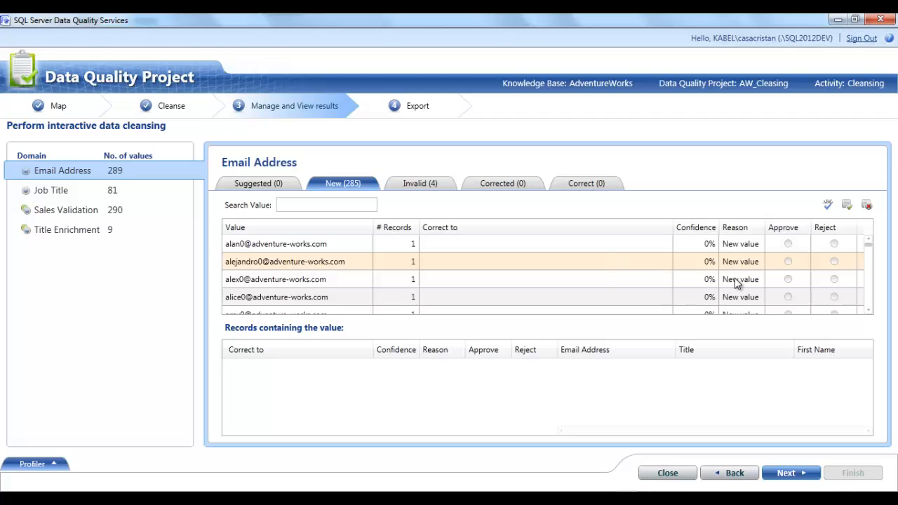
scroll(869, 312, down, 3)
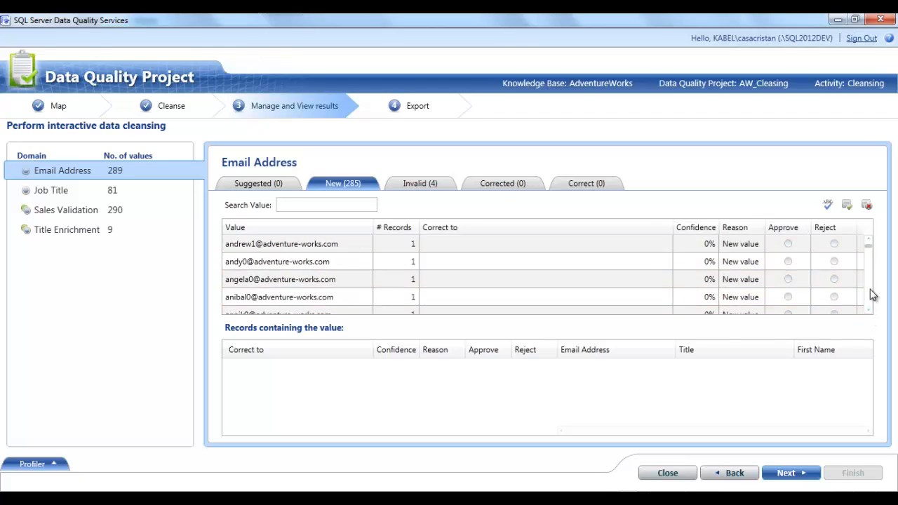
drag(870, 267, 867, 240)
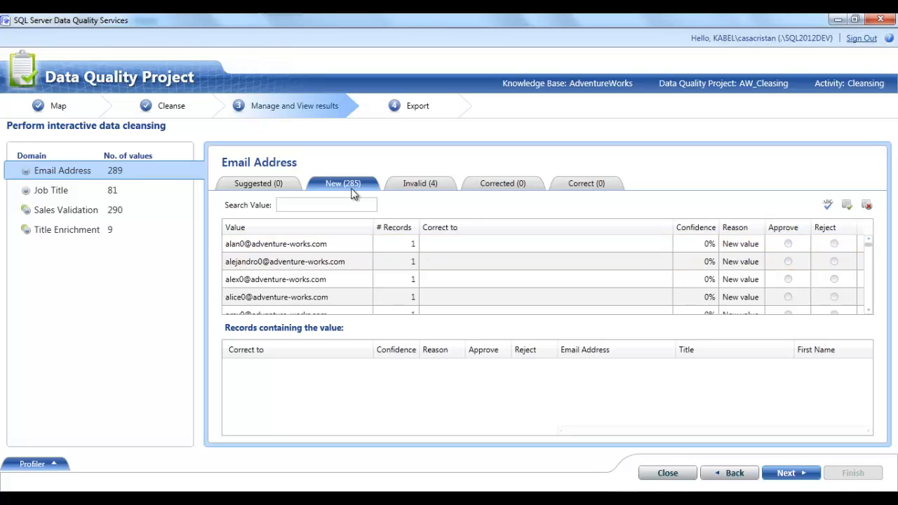
Review the invalid values of the Email Address domain, including their failure reasons and approve or reject status.
click(419, 184)
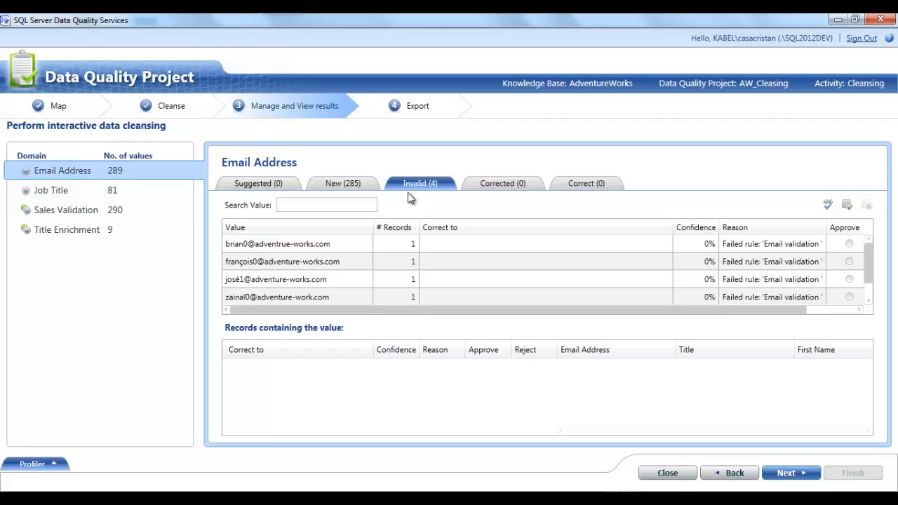
click(344, 261)
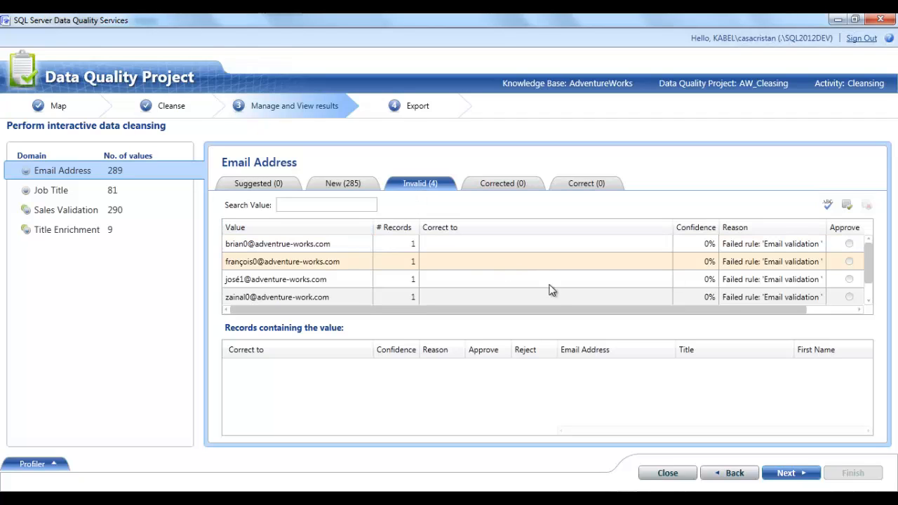
drag(556, 313, 613, 314)
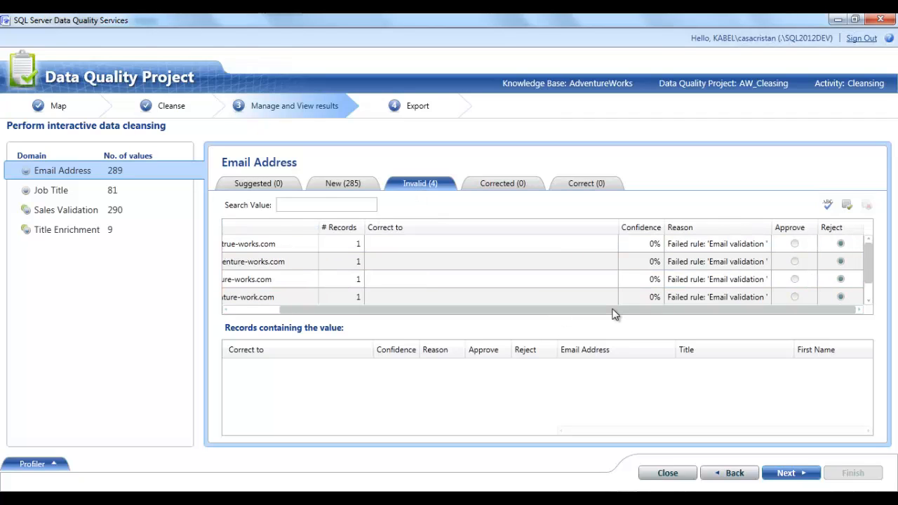
Review the remaining invalid, corrected and correct values of the Email Address domain.
drag(470, 309, 451, 310)
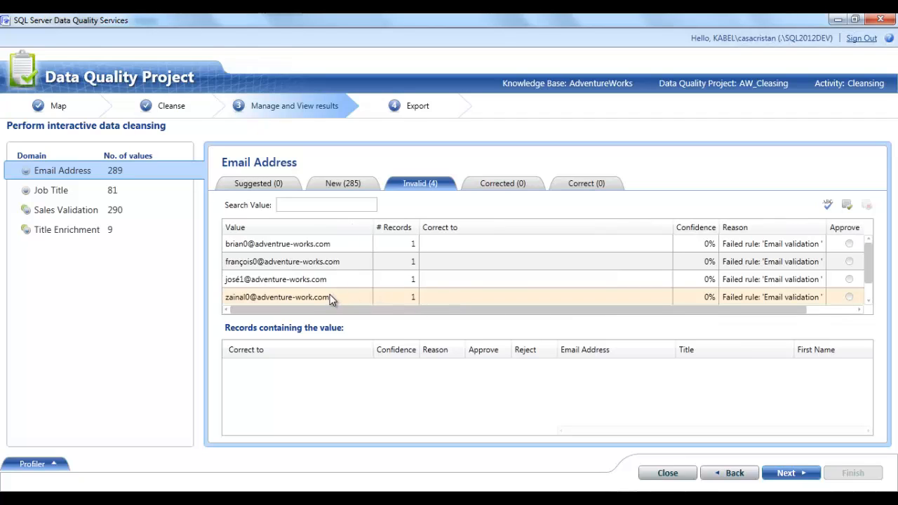
click(512, 187)
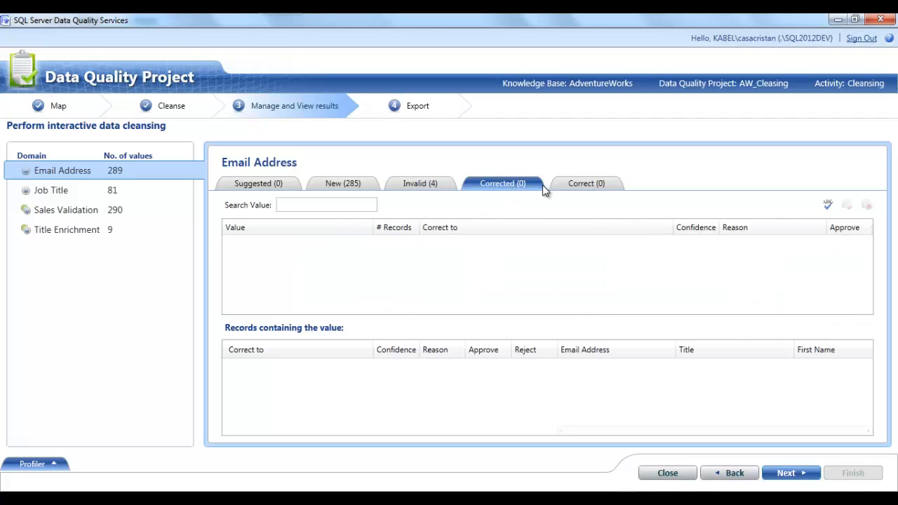
click(577, 184)
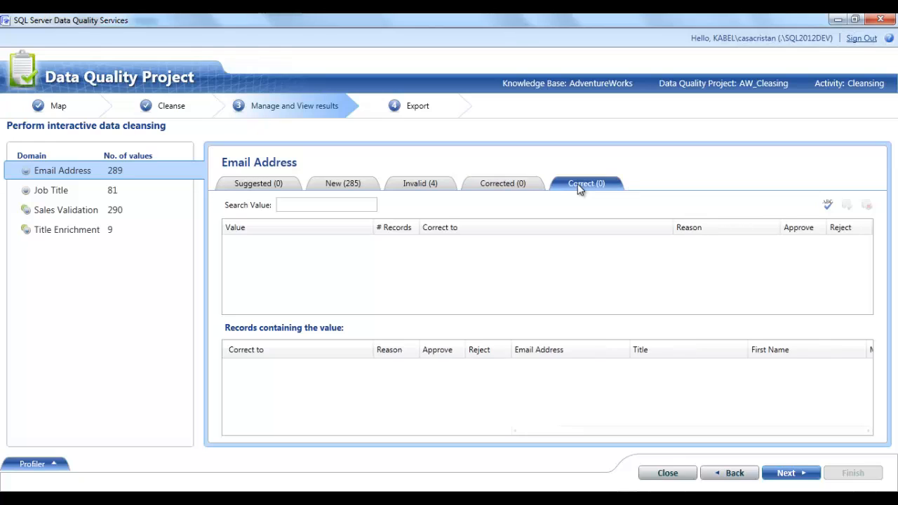
Review the suggested, new, invalid, corrected and correct values of the Job Title domain.
click(78, 191)
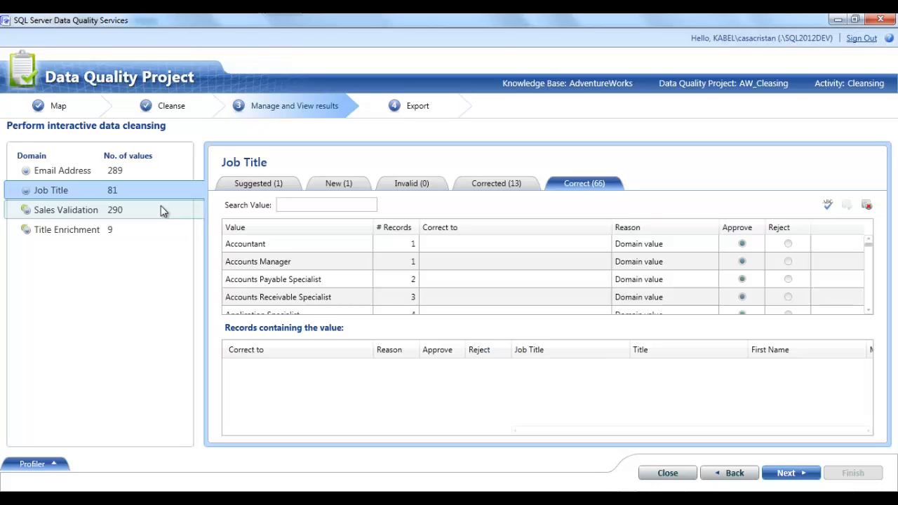
click(261, 184)
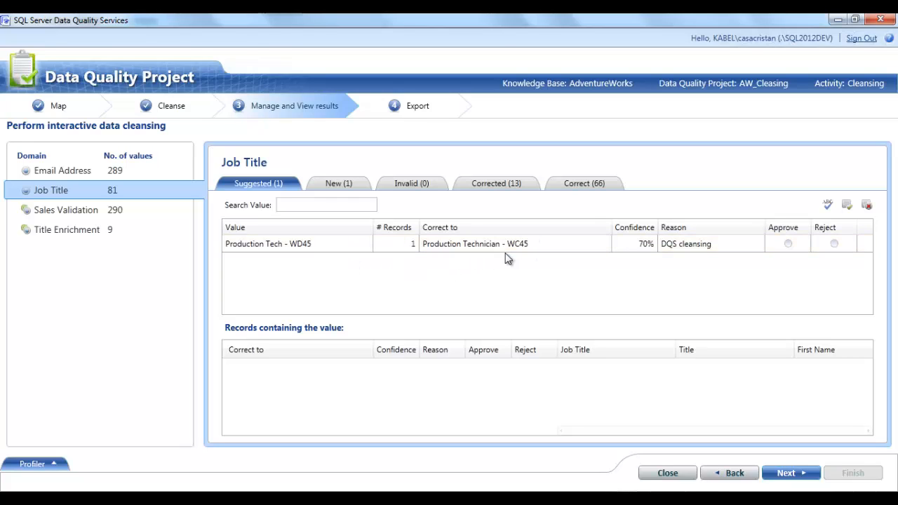
click(344, 185)
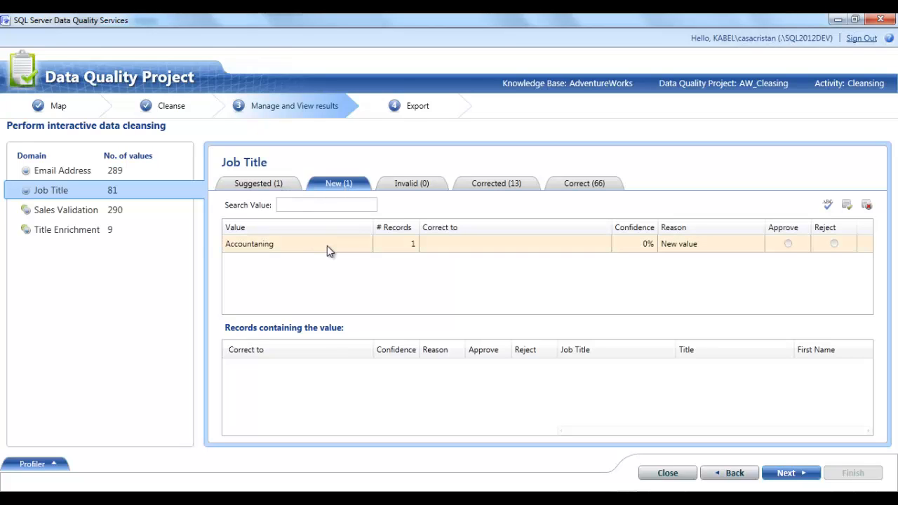
click(415, 184)
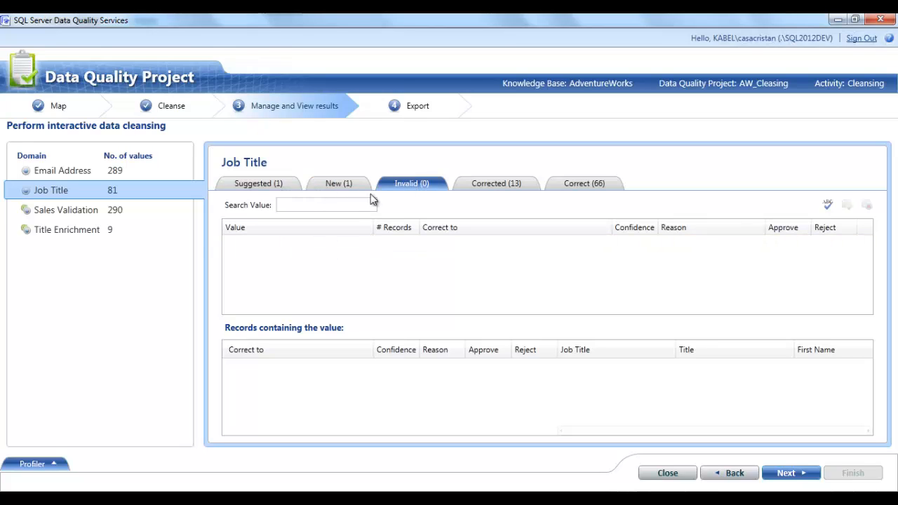
click(508, 185)
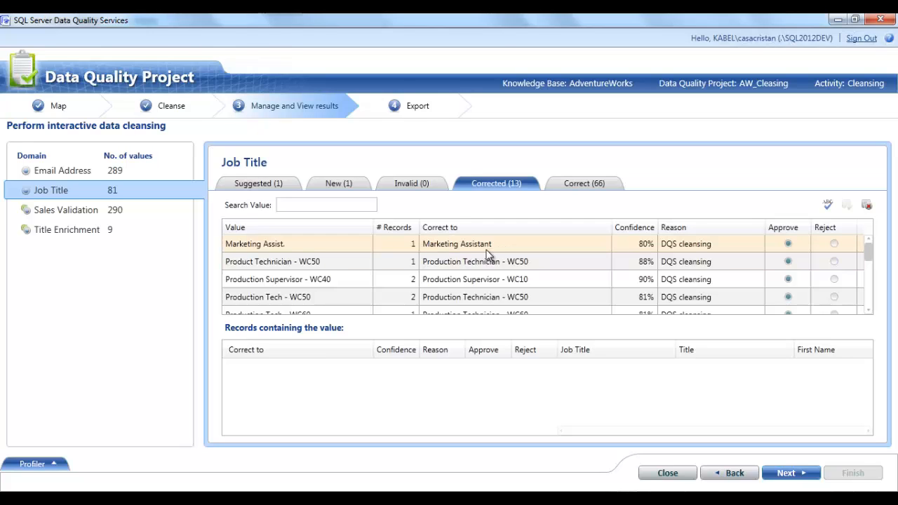
click(582, 185)
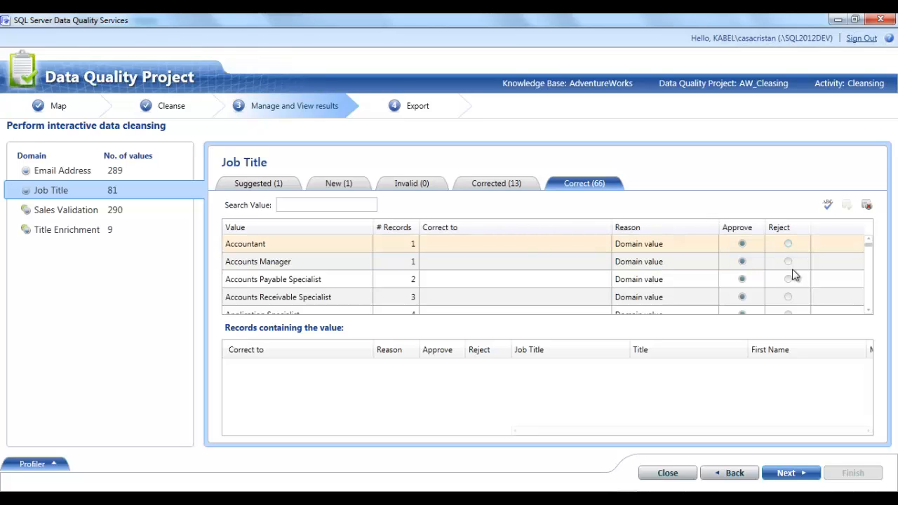
click(506, 189)
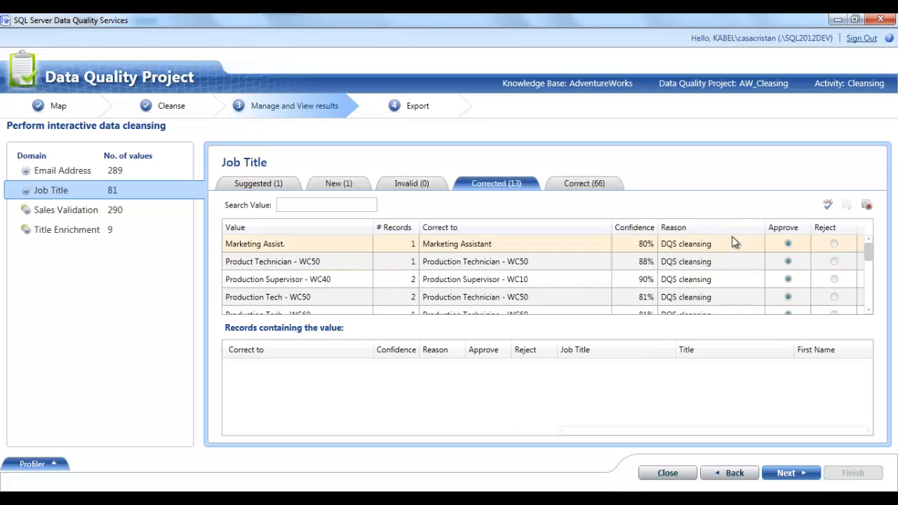
click(406, 187)
click(333, 186)
click(272, 184)
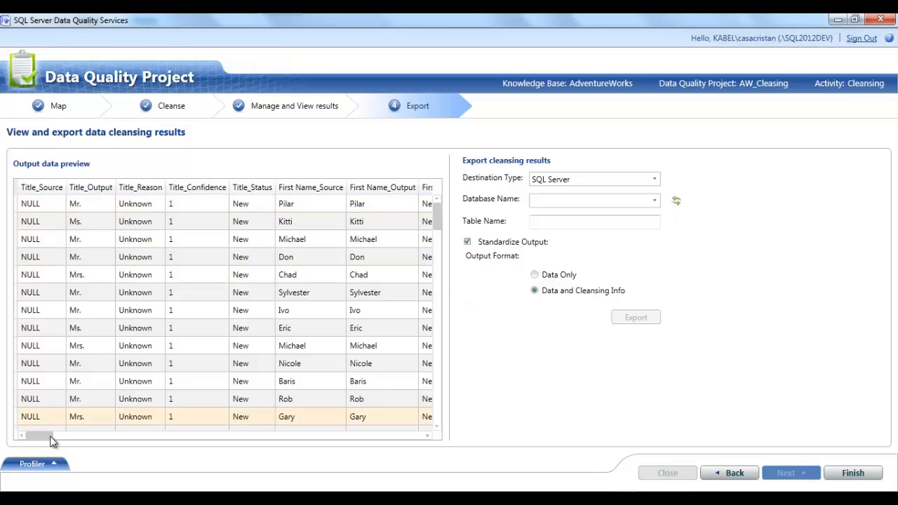
Compare the SQL Server, CSV File and Excel File export destinations and finish the cleansing project without exporting.
mouse_move(49, 435)
mouse_down()
mouse_move(75, 432)
mouse_move(40, 435)
mouse_up()
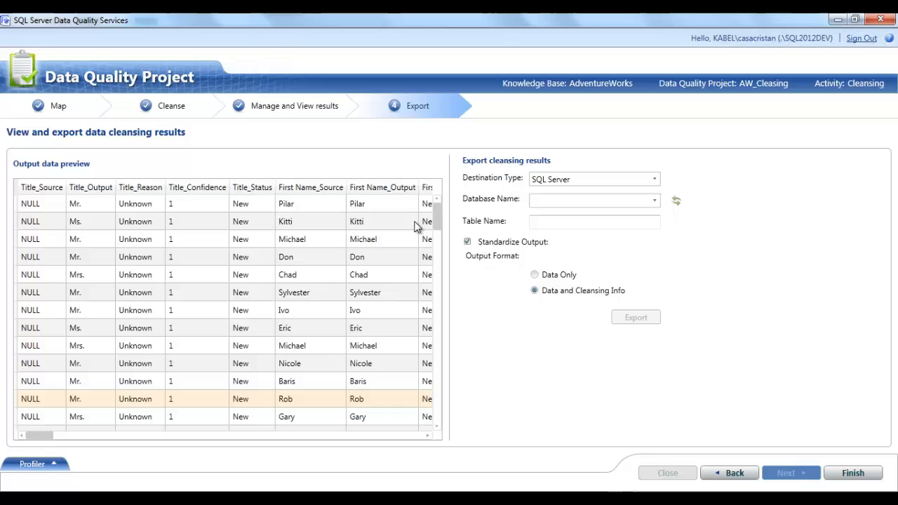
click(568, 180)
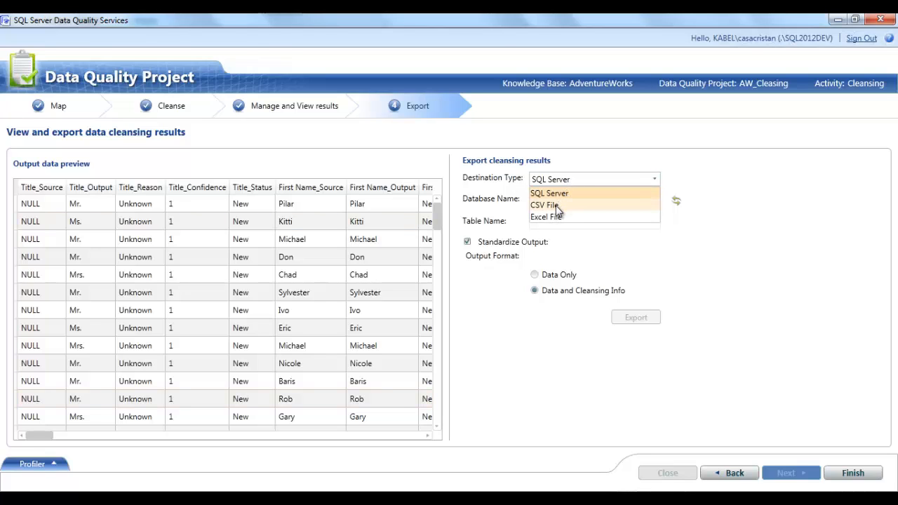
click(558, 205)
click(561, 183)
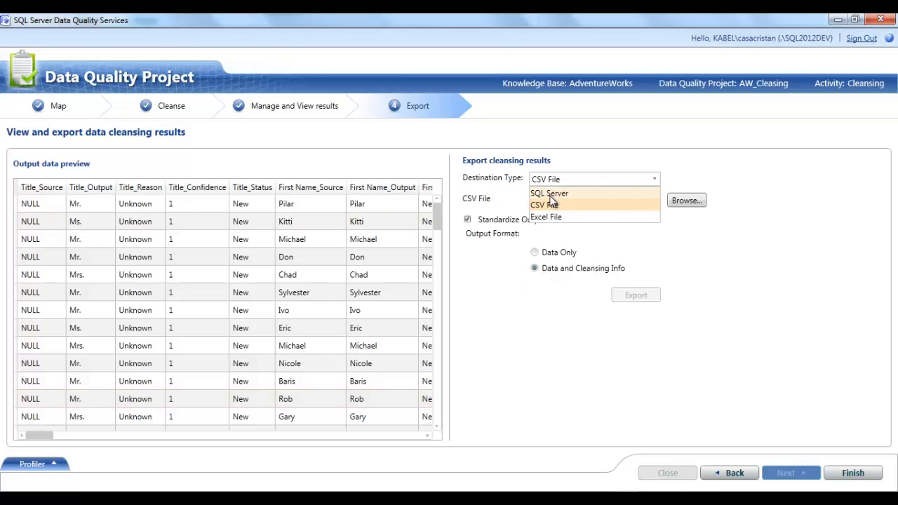
click(557, 191)
click(559, 181)
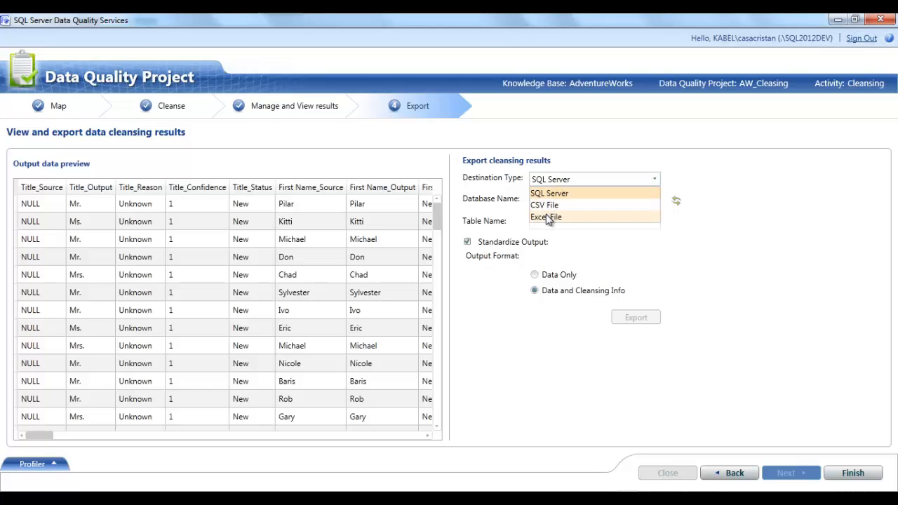
click(551, 217)
click(616, 200)
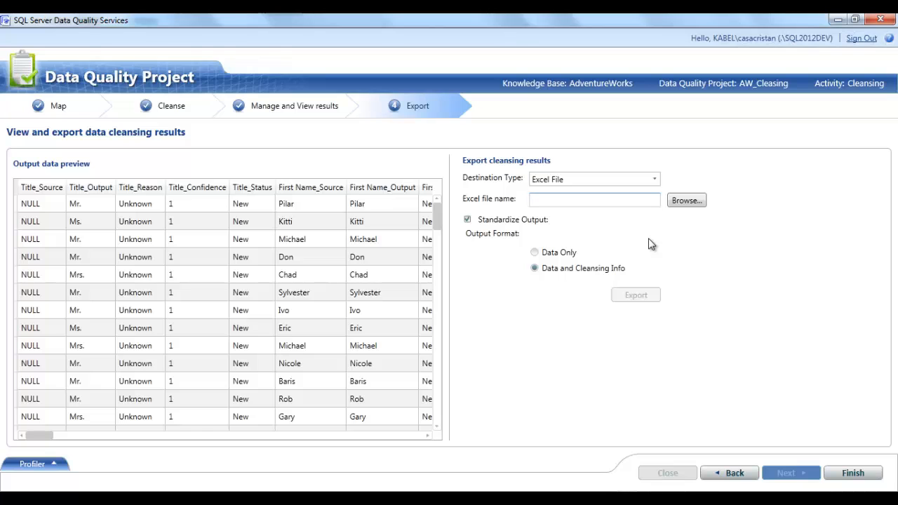
click(844, 472)
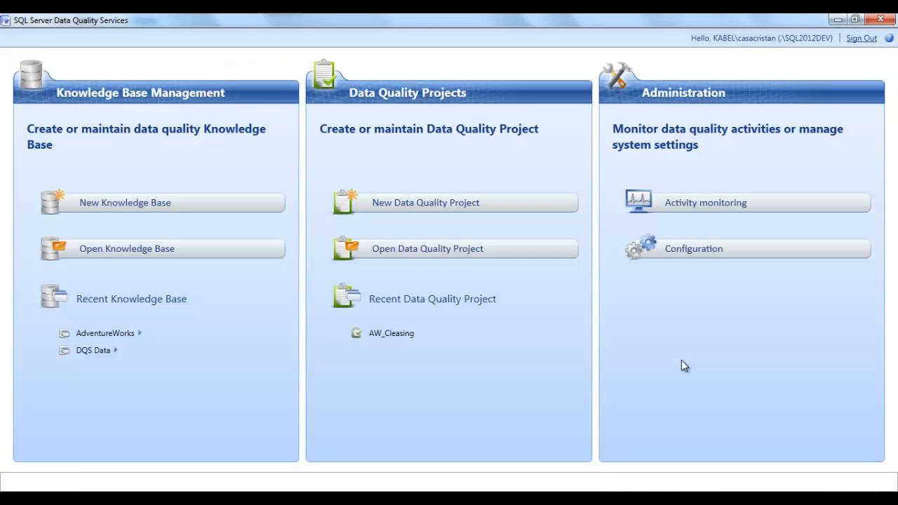
Reopen the AW_Cleasing project, look over its output data preview and finish the project again.
click(411, 334)
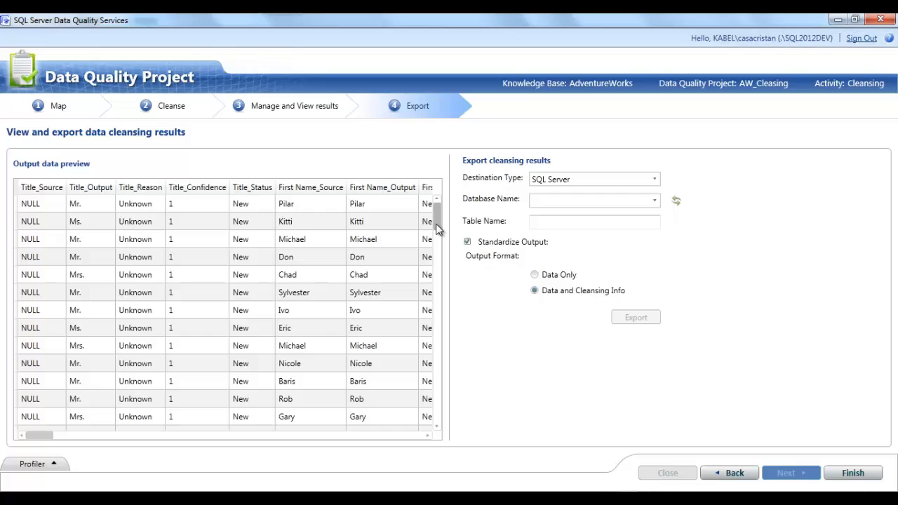
mouse_move(437, 217)
mouse_down()
mouse_move(436, 226)
mouse_move(436, 208)
mouse_up()
click(847, 475)
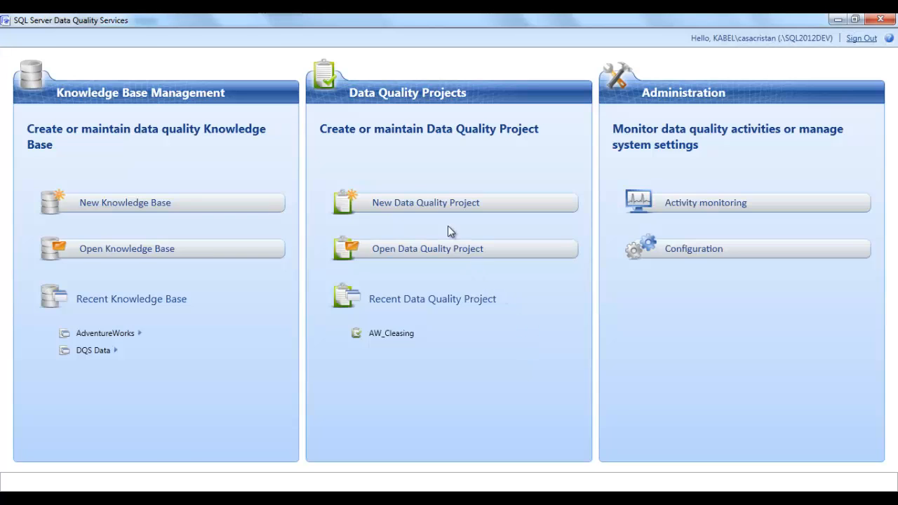
Create a data quality project named AW_Matching that uses the AdventureWorks knowledge base and the Matching activity.
click(442, 209)
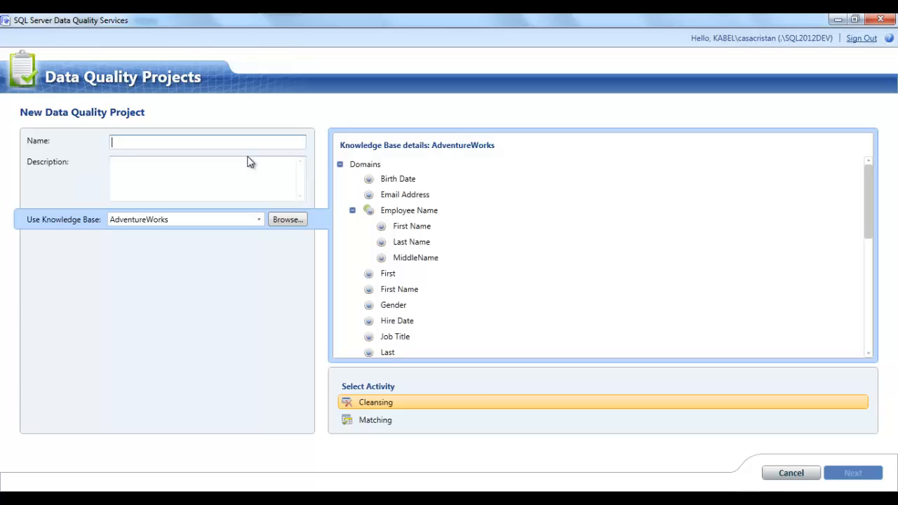
text(AW_Matching)
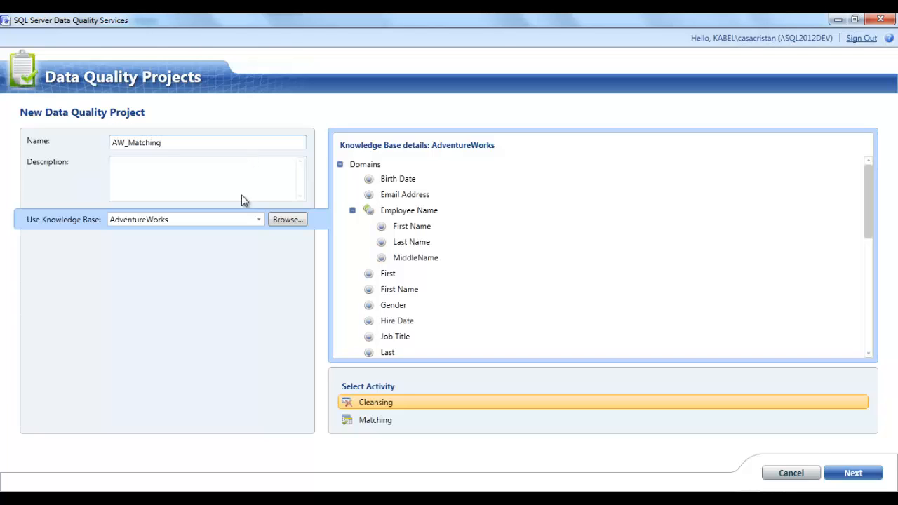
click(166, 222)
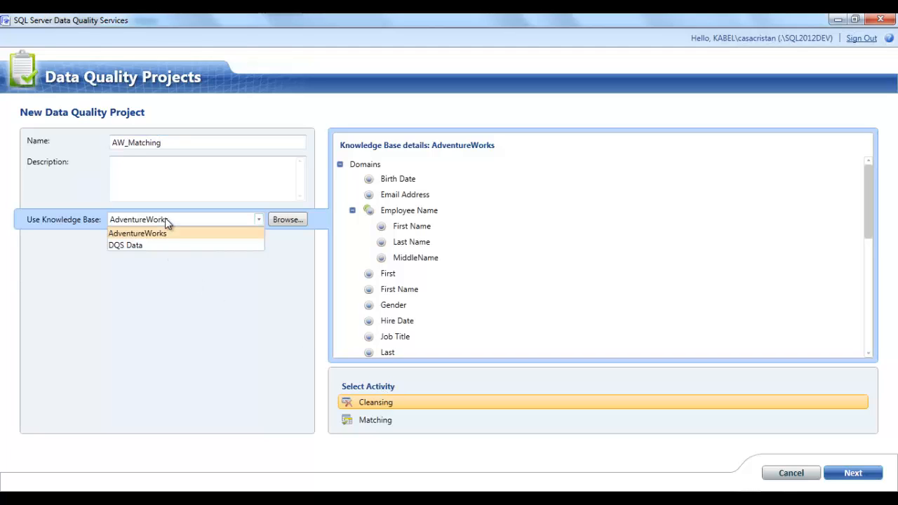
click(163, 235)
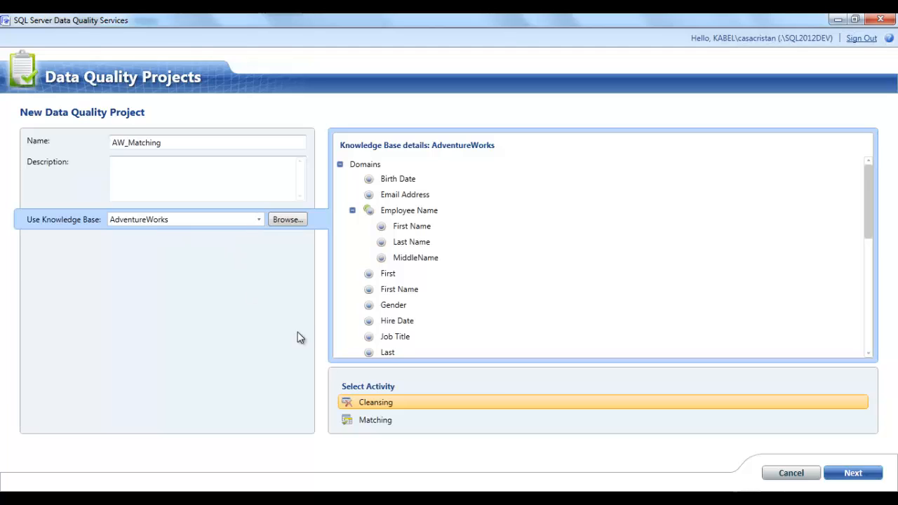
click(393, 426)
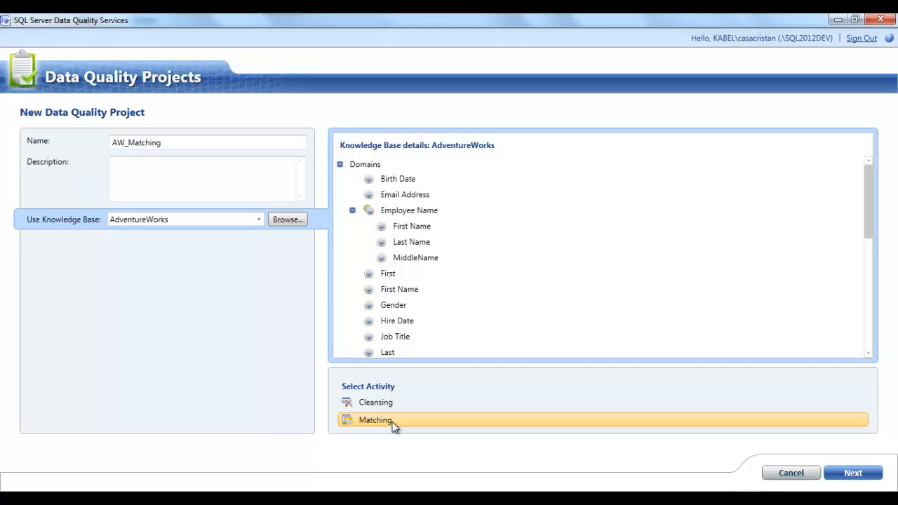
click(855, 471)
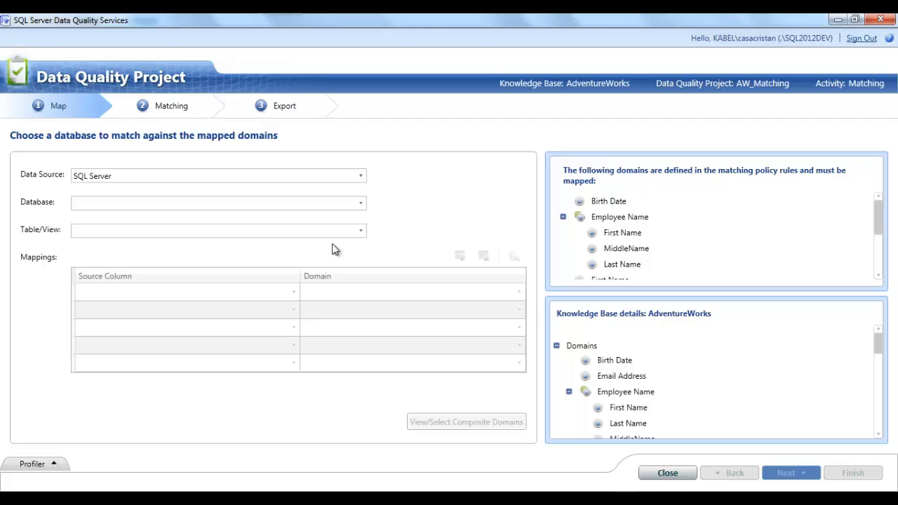
Set the matching data source to the Excel file AdventureWorksSampleData.xls.
click(180, 177)
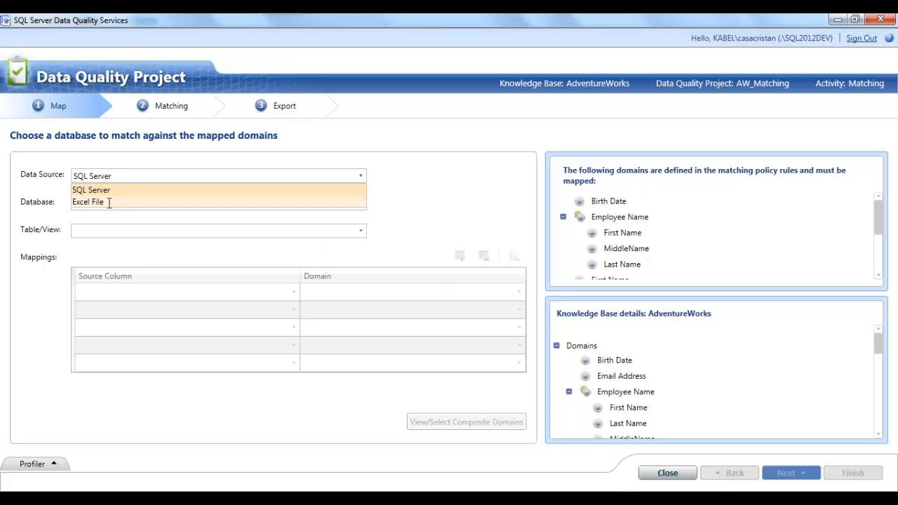
click(108, 202)
click(346, 205)
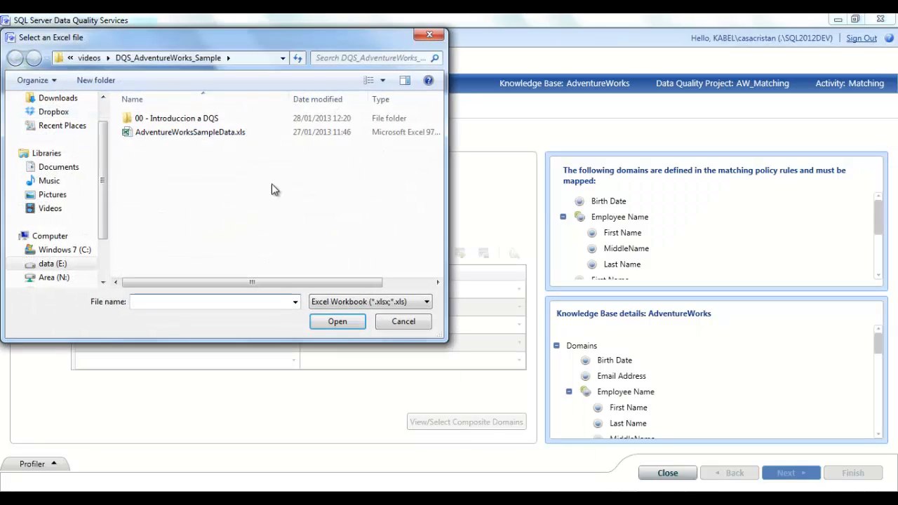
double_click(189, 132)
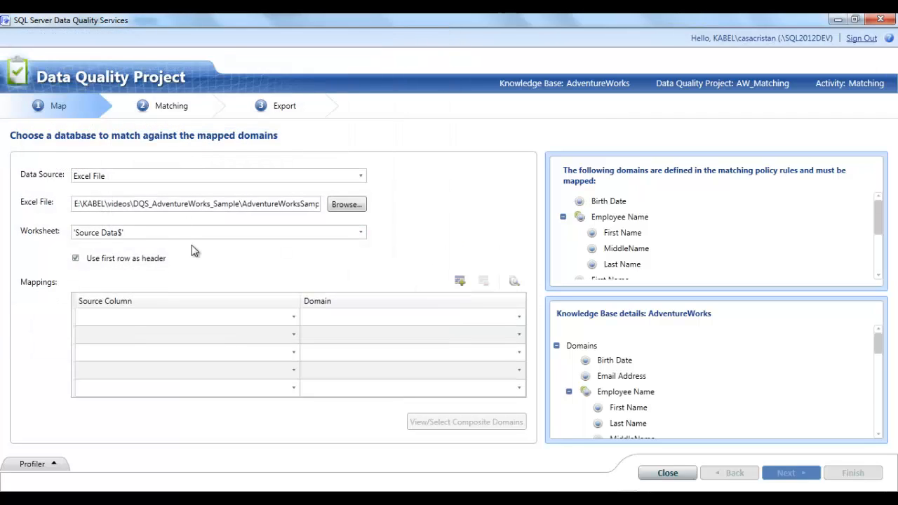
Map the First Name source column to the First Name domain.
click(294, 319)
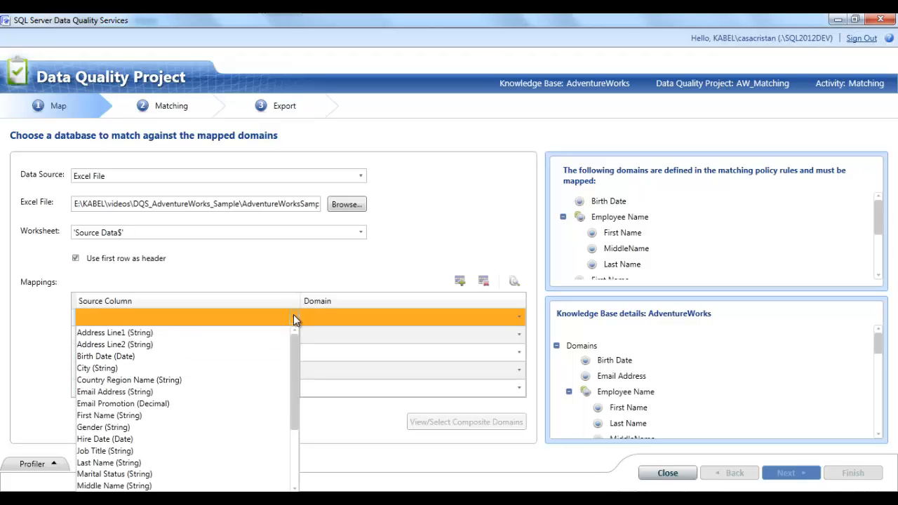
click(284, 415)
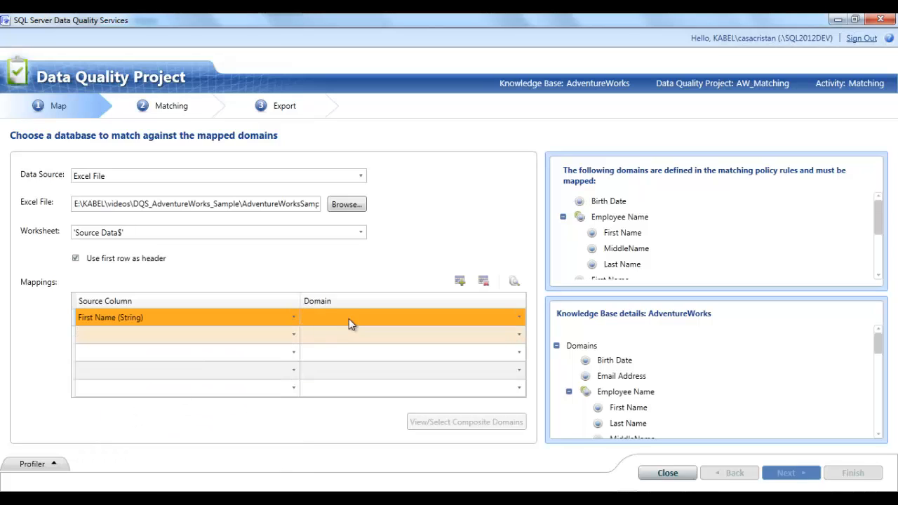
click(357, 317)
click(320, 355)
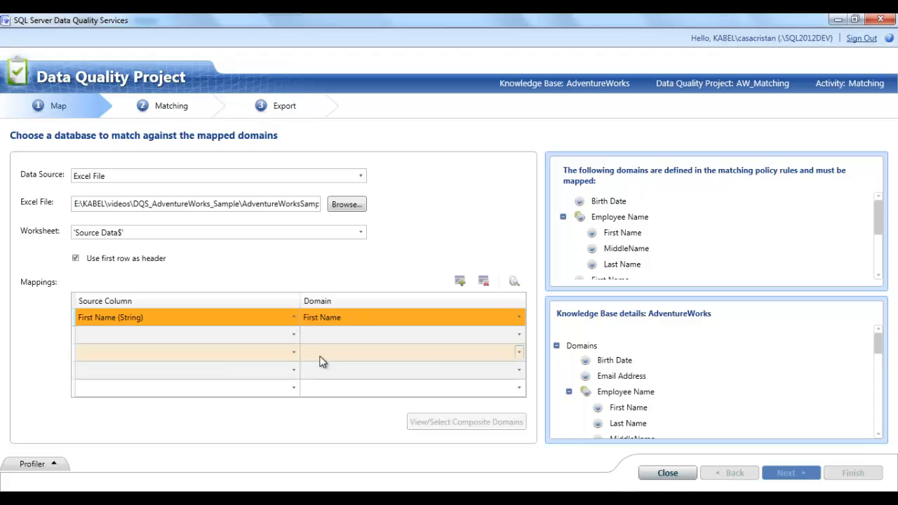
Map the Middle Name source column to the MiddleName domain.
click(227, 339)
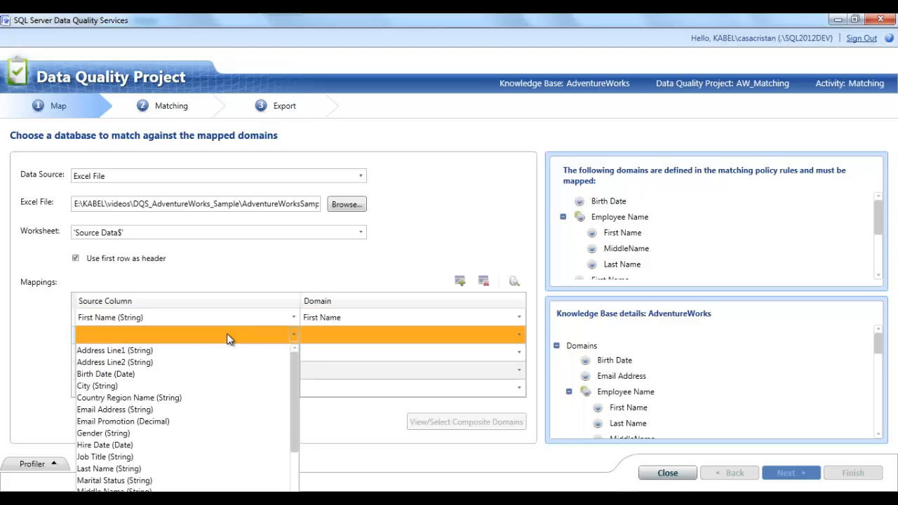
click(114, 490)
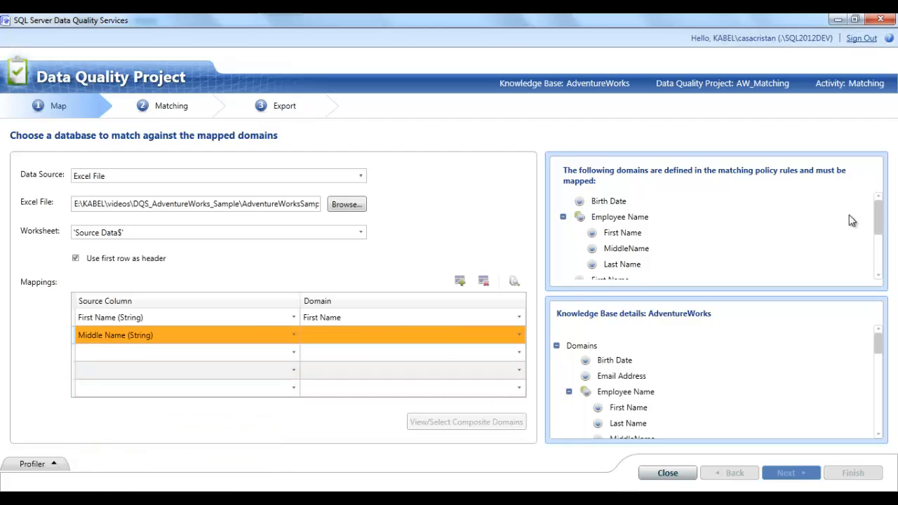
mouse_move(882, 223)
mouse_down()
mouse_move(873, 269)
mouse_move(878, 207)
mouse_up()
click(446, 336)
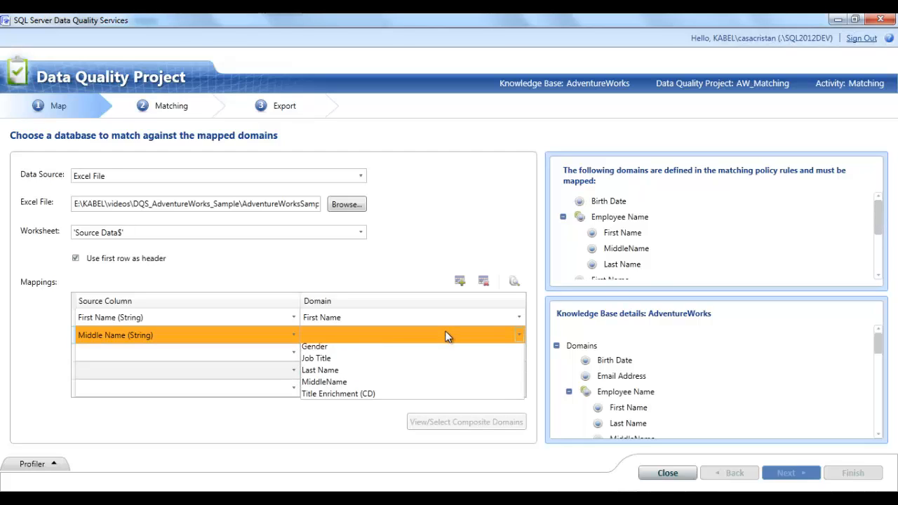
click(309, 382)
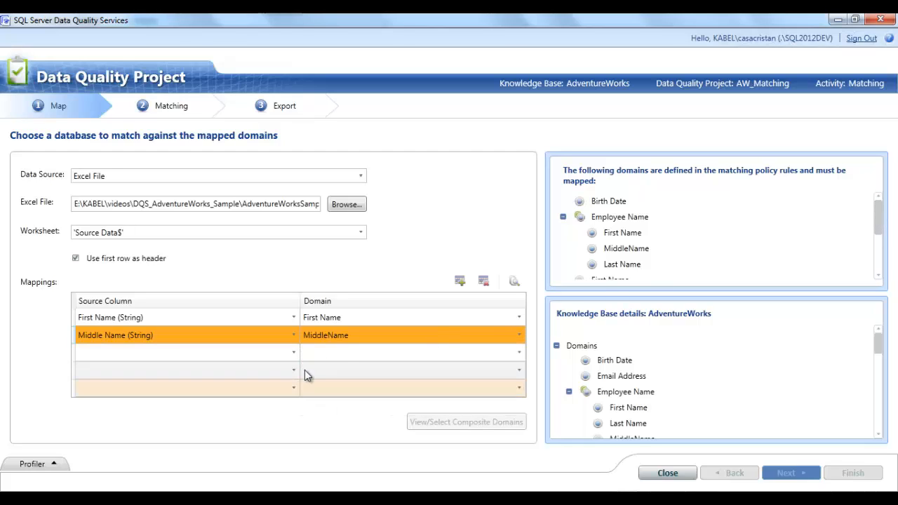
Map the Last Name source column to the Last Name domain.
click(233, 353)
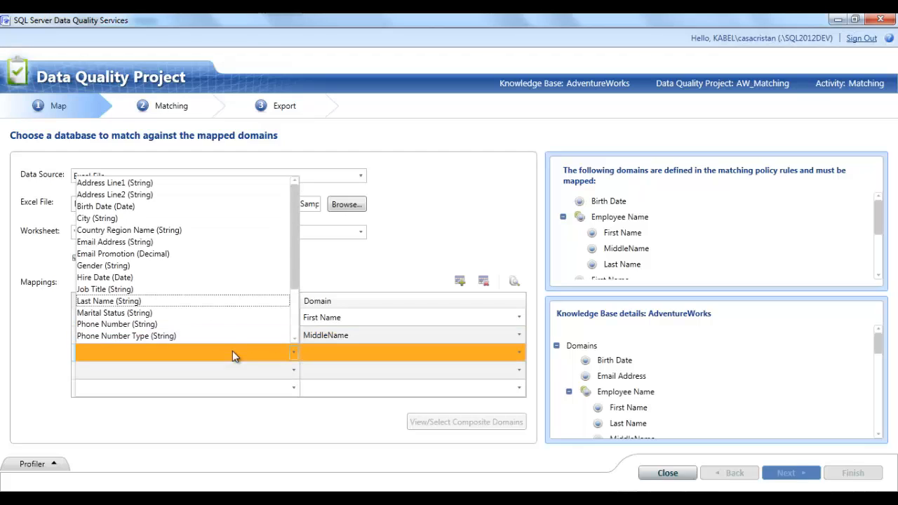
scroll(211, 312, down, 1)
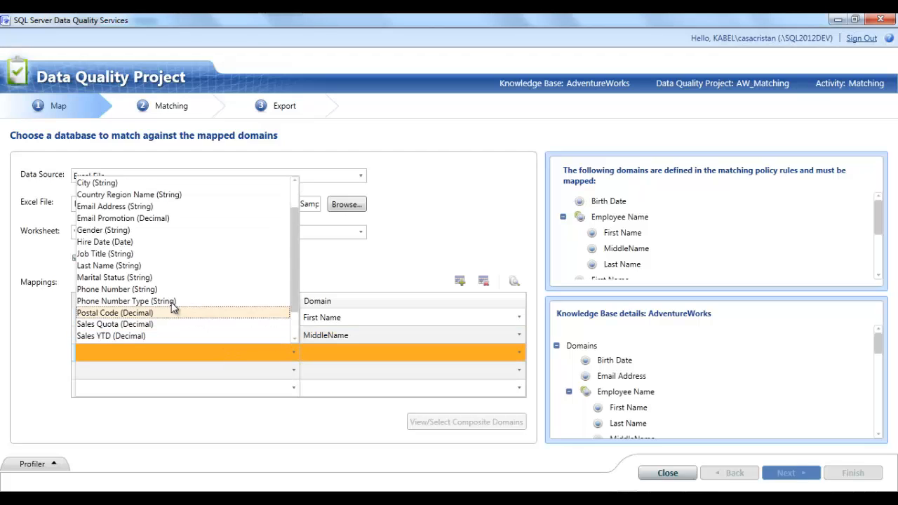
click(129, 267)
click(338, 351)
click(328, 402)
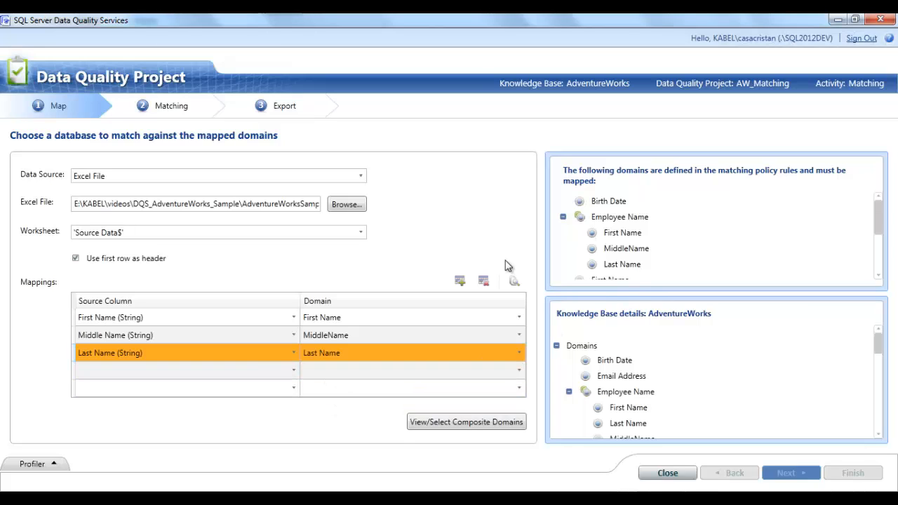
Map the Birth Date source column to the Birth Date domain.
click(231, 369)
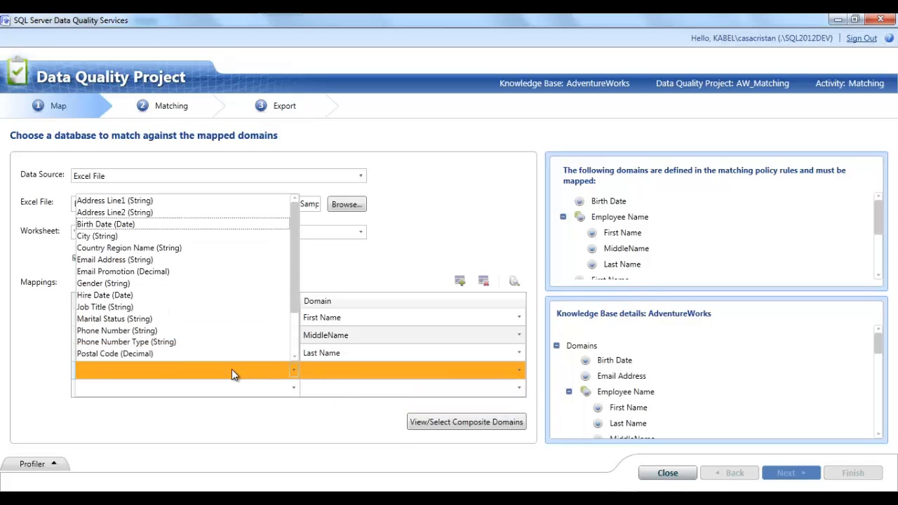
scroll(231, 369, down, 1)
click(136, 213)
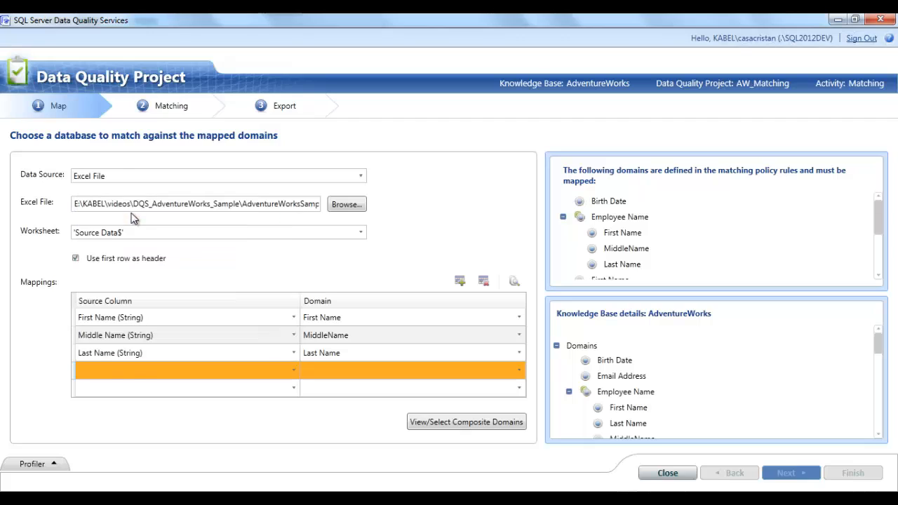
click(336, 370)
click(321, 398)
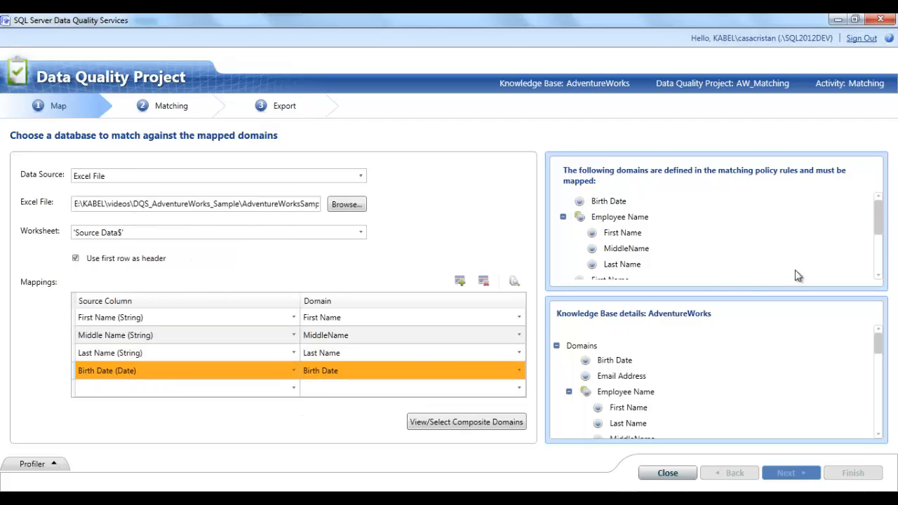
Check the remaining required domains and map the Hire Date source column to the Hire Date domain.
drag(879, 230, 882, 265)
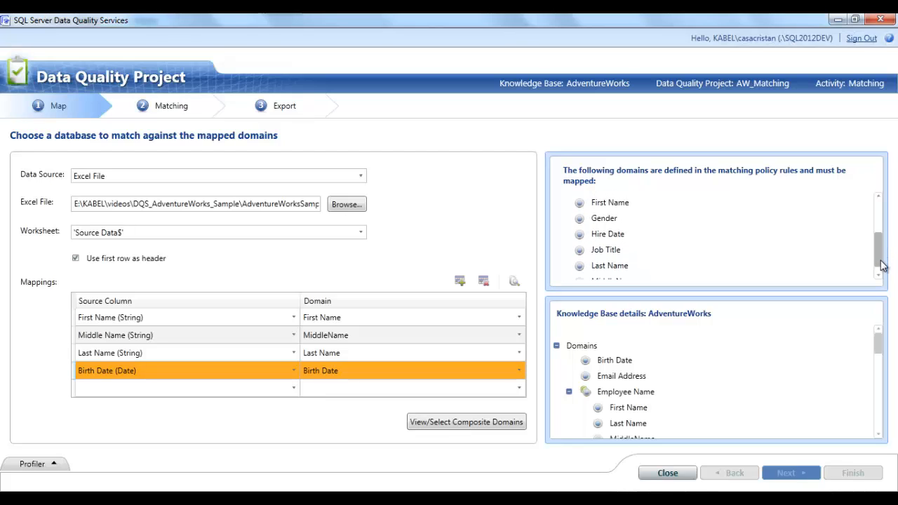
click(246, 387)
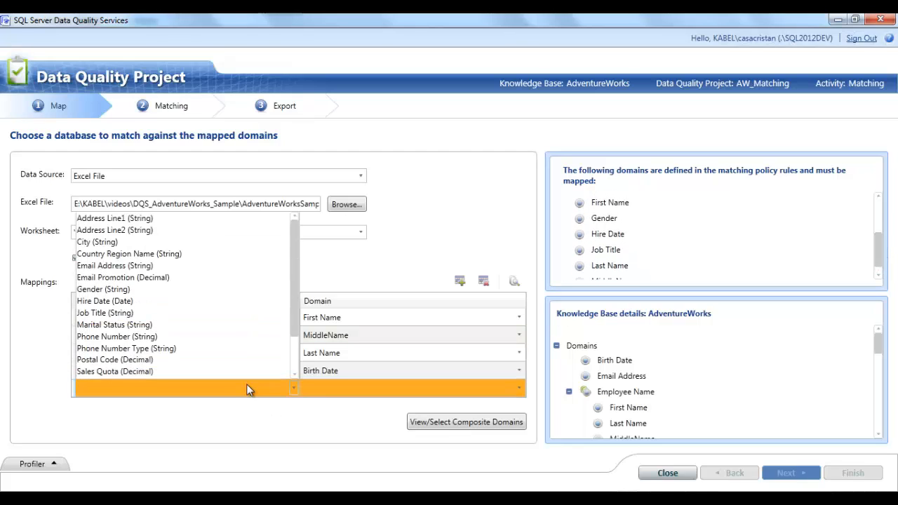
click(160, 302)
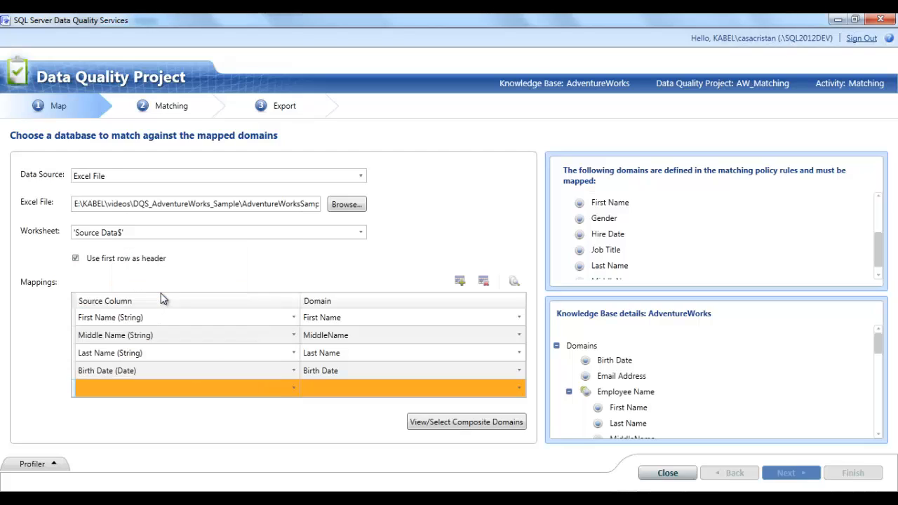
click(323, 397)
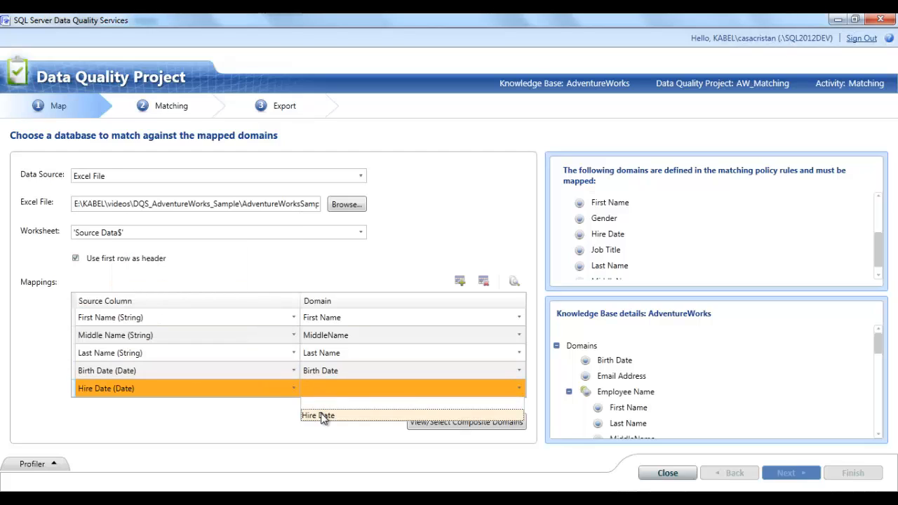
click(322, 415)
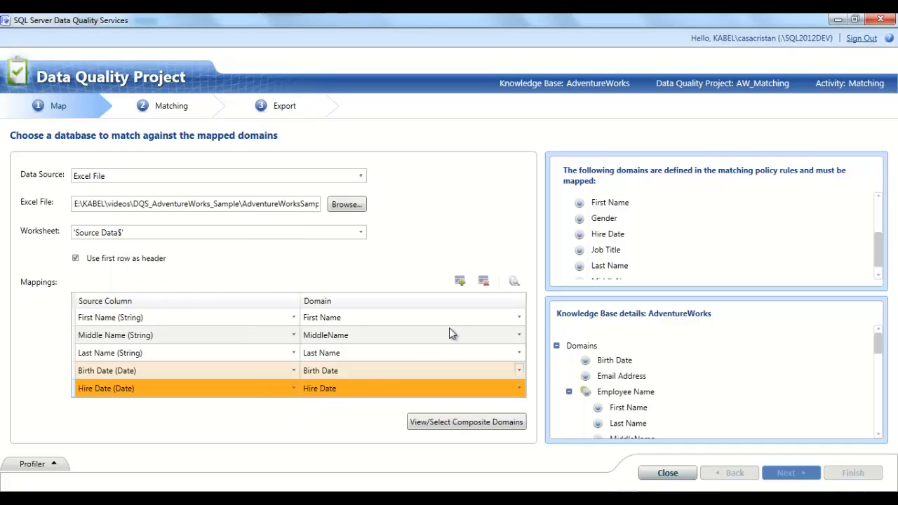
Add a mapping row and map the Gender source column to the Gender domain.
click(461, 281)
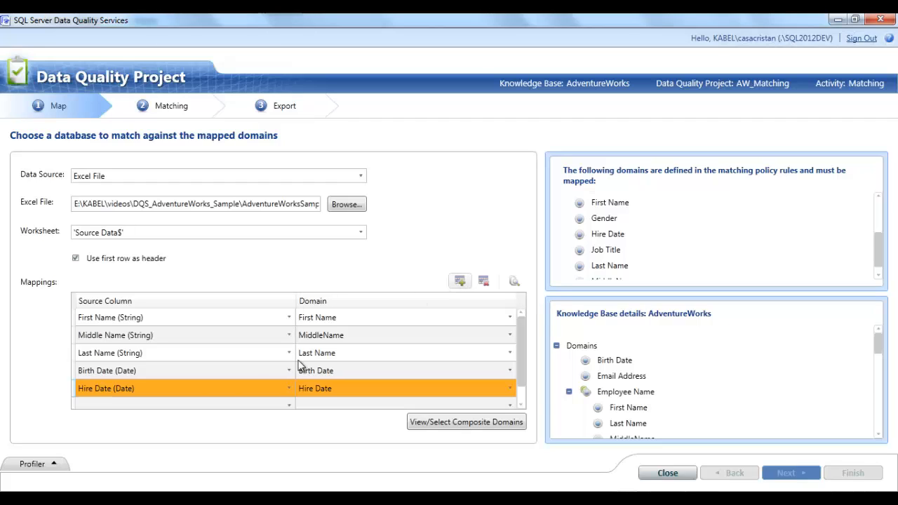
click(197, 404)
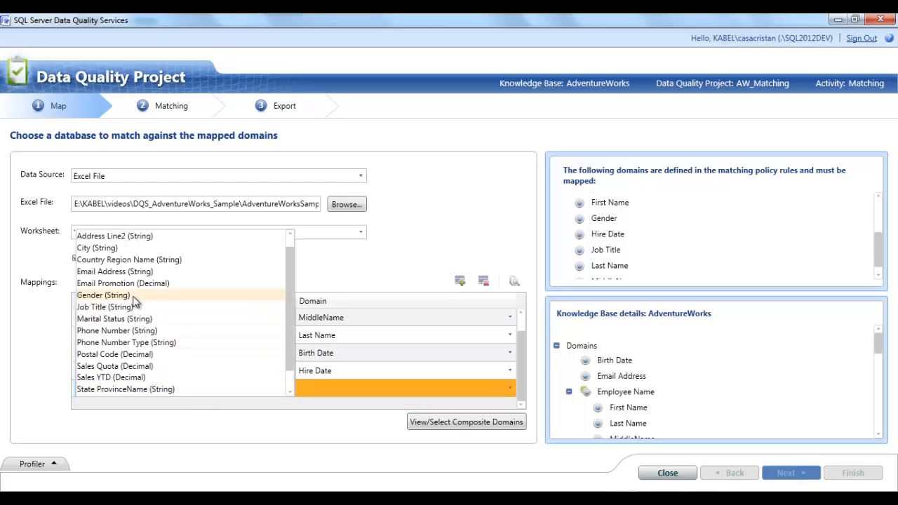
click(142, 298)
click(299, 387)
click(315, 415)
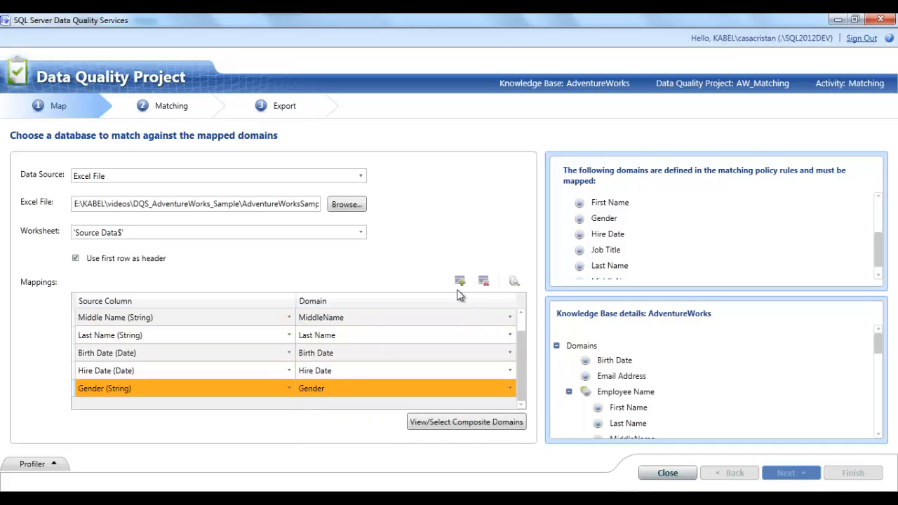
Add another mapping row and map the Job Title source column to the Job Title domain.
click(460, 281)
click(289, 405)
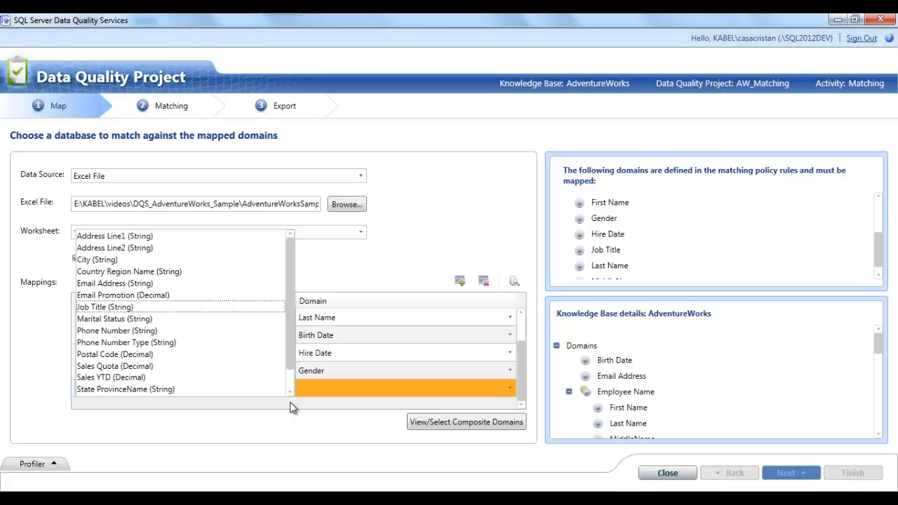
click(197, 296)
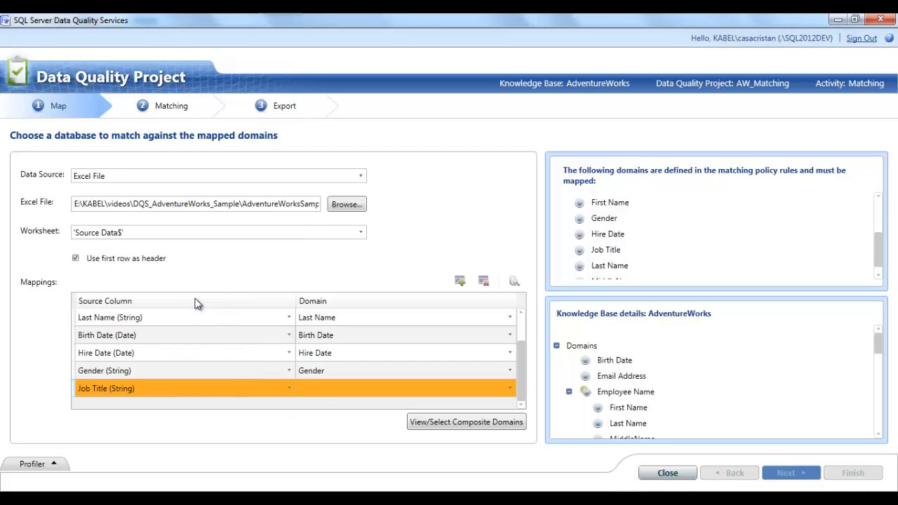
click(322, 390)
click(312, 415)
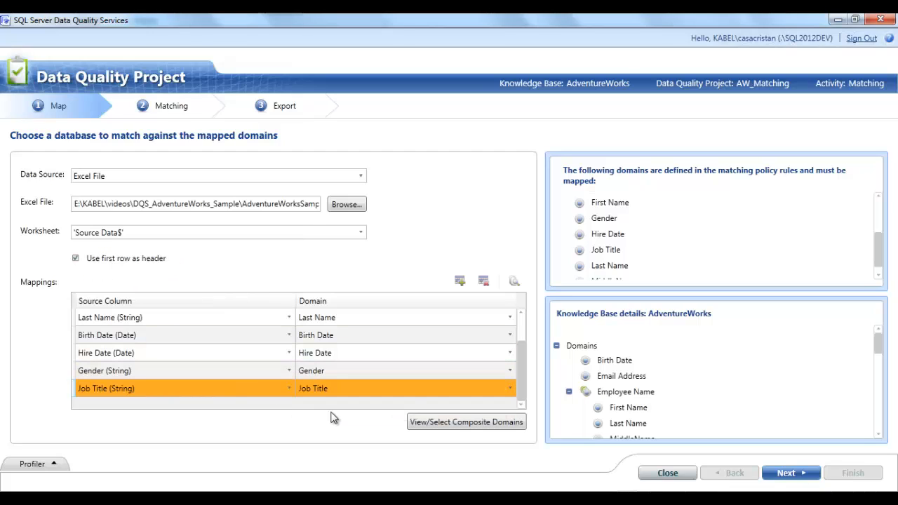
Proceed to the Matching stage and run the matching analysis with overlapping clusters.
mouse_move(517, 372)
mouse_down()
mouse_move(520, 335)
mouse_move(521, 385)
mouse_up()
click(786, 472)
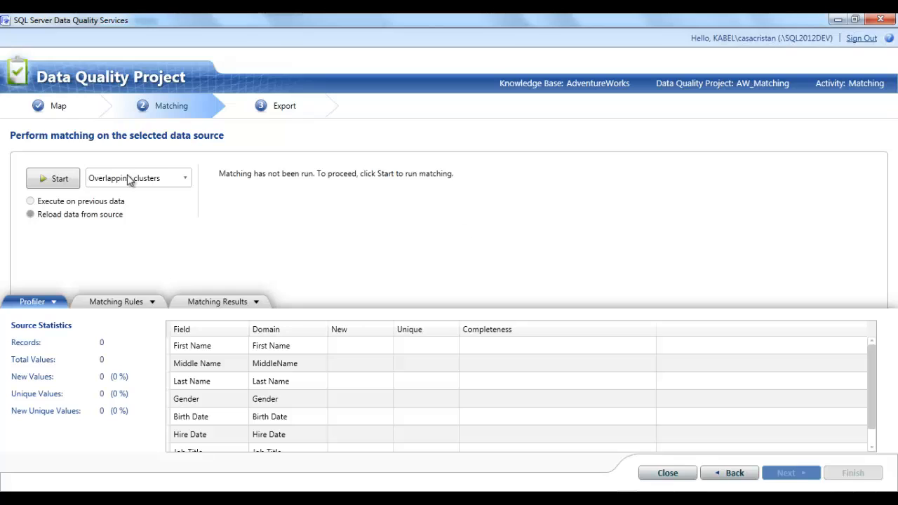
click(53, 180)
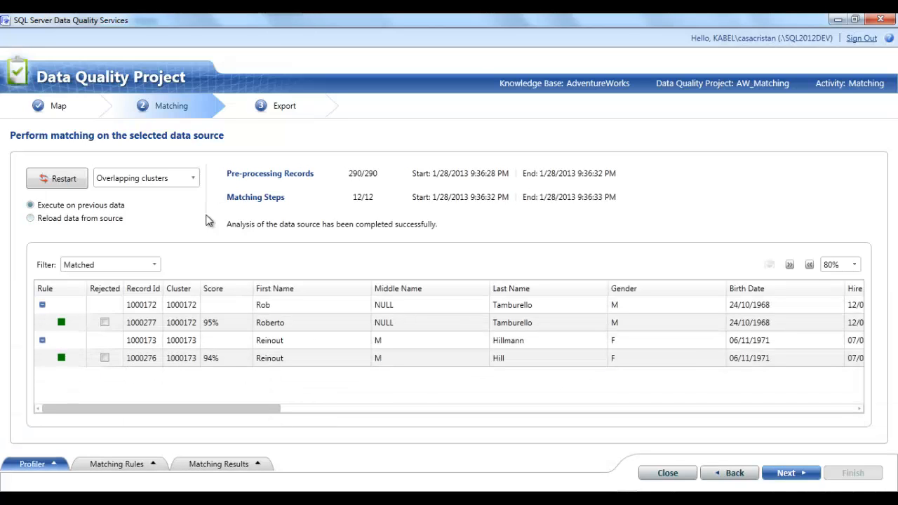
Change the cluster option for the matching analysis to Non overlapping clusters.
click(163, 179)
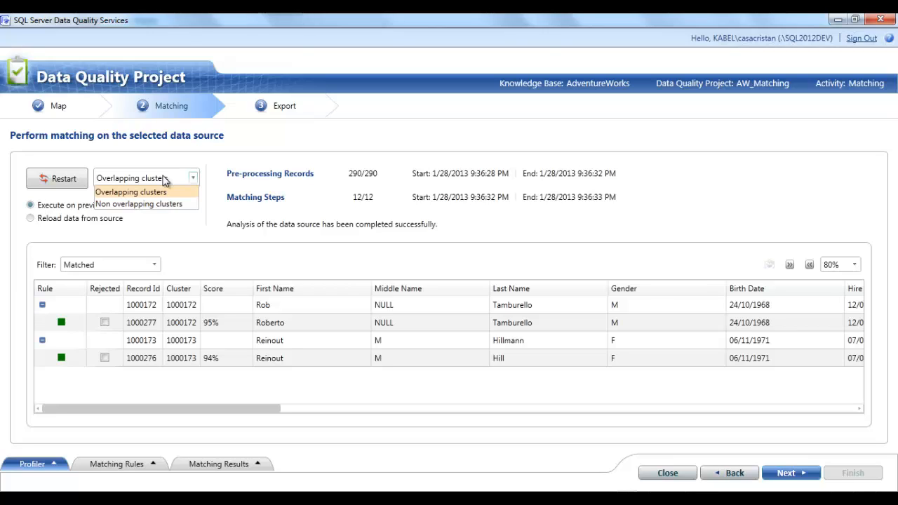
click(162, 191)
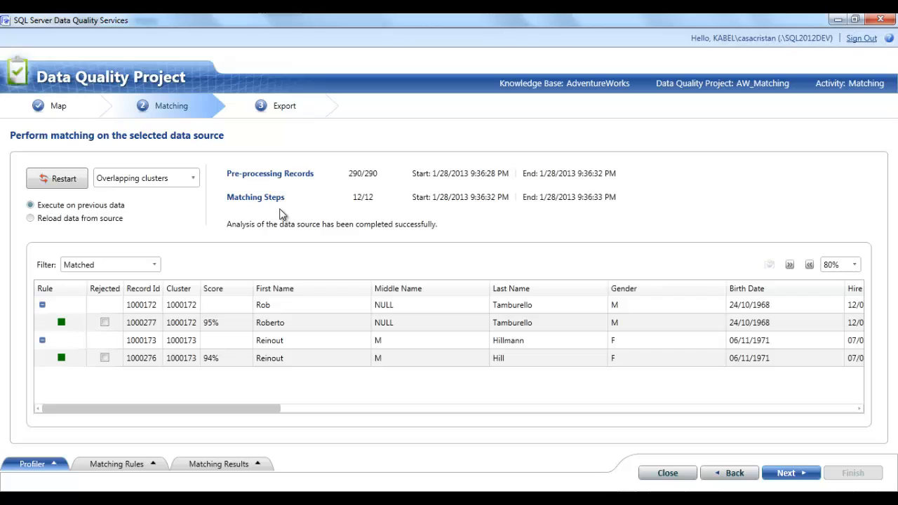
click(162, 180)
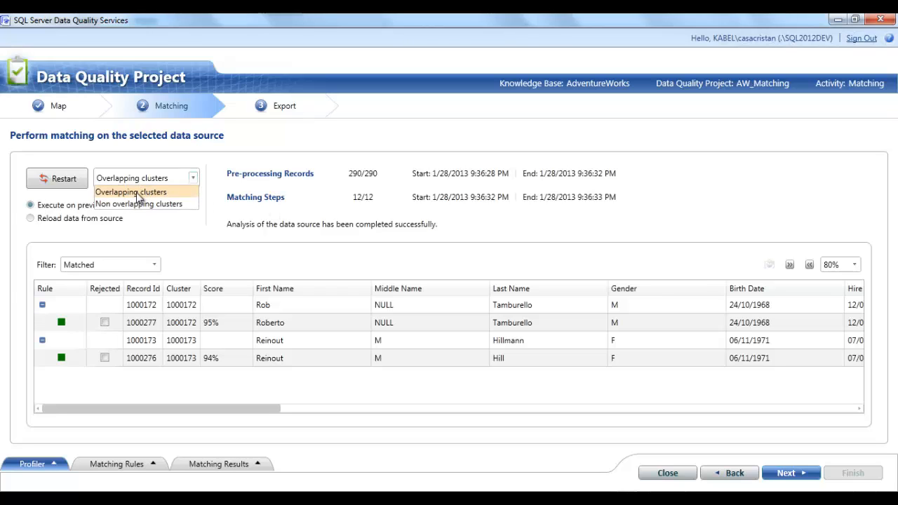
click(136, 204)
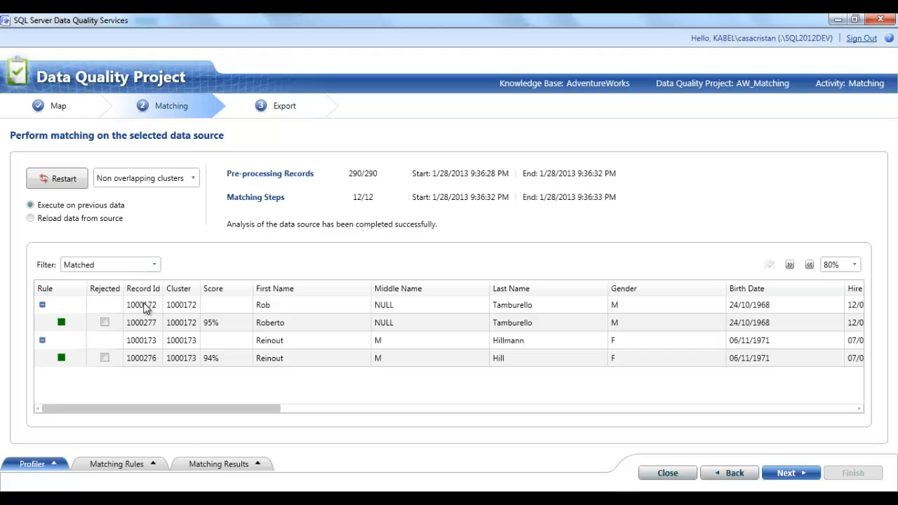
View the matching score details of the matched record in the first cluster, examining each field's weight and score contribution, and close them.
click(213, 324)
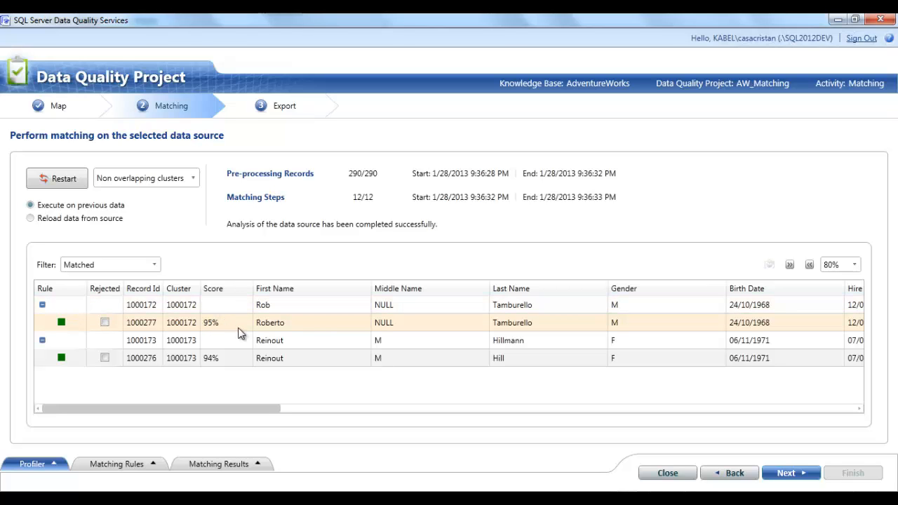
click(291, 329)
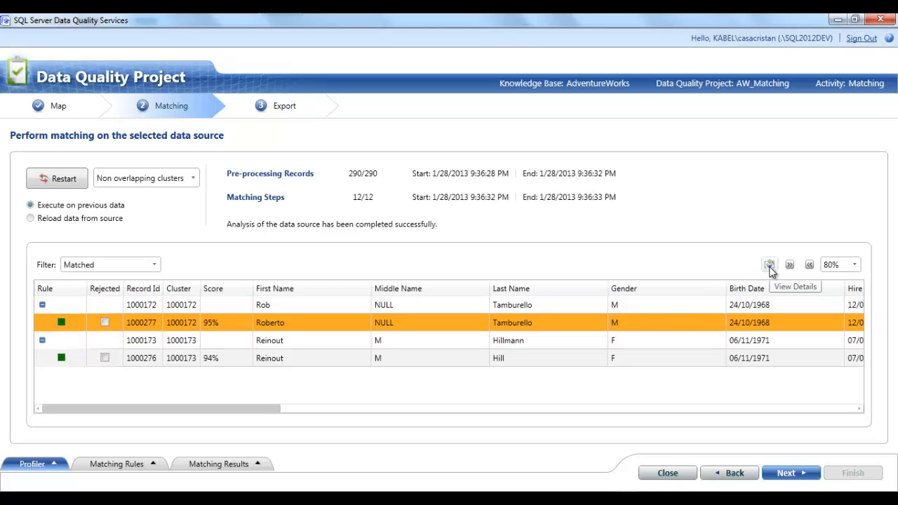
click(769, 267)
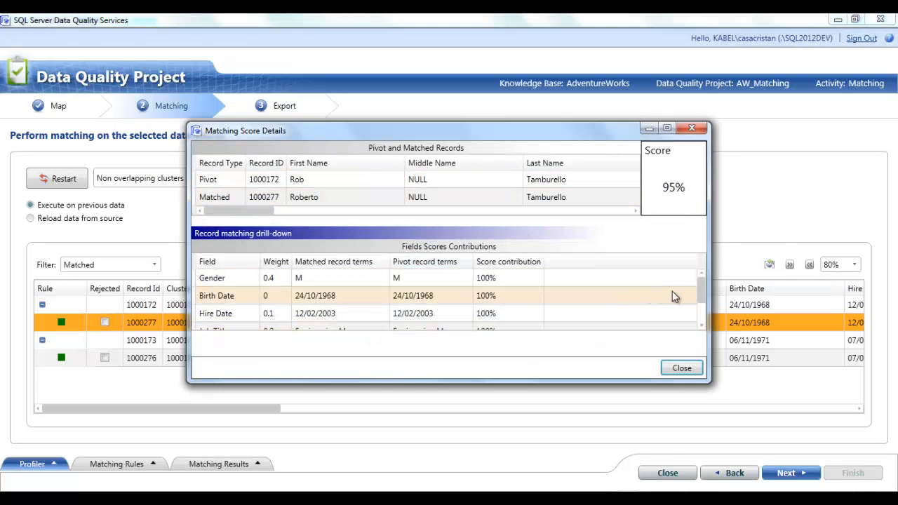
click(305, 278)
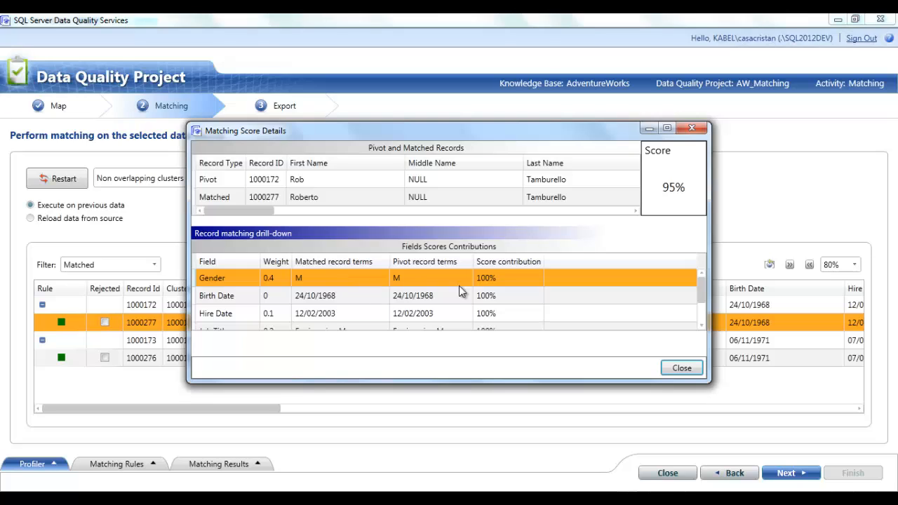
drag(700, 293, 705, 324)
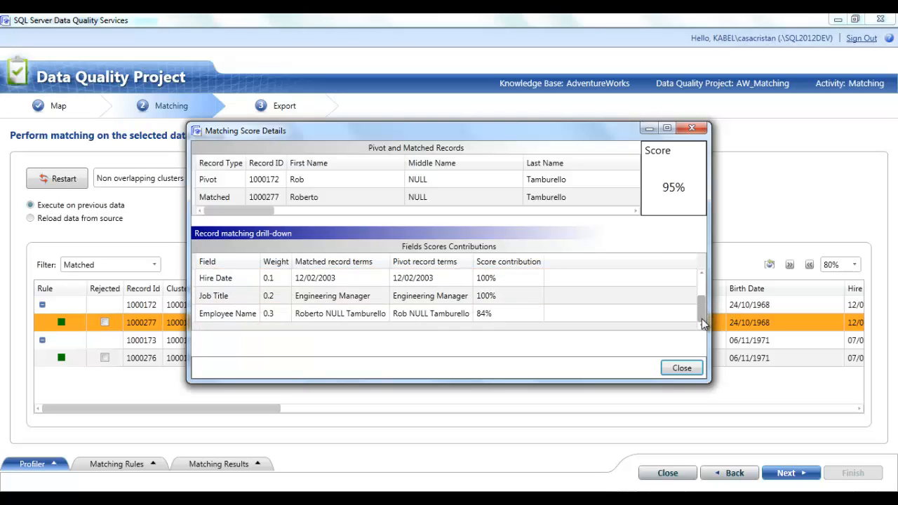
click(377, 316)
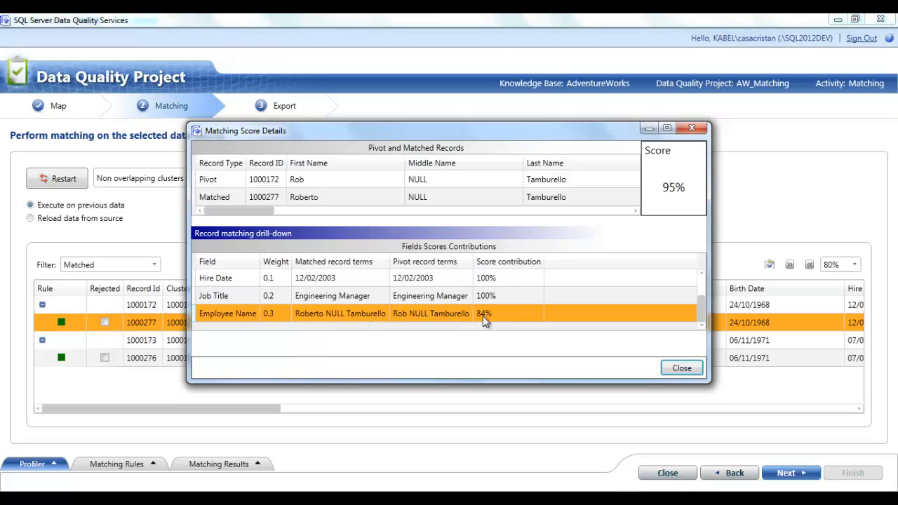
drag(701, 307, 701, 285)
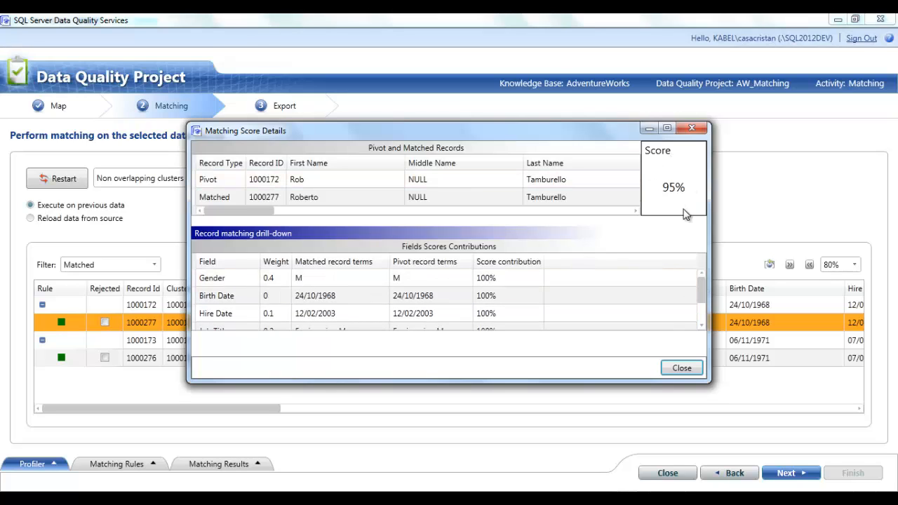
mouse_move(268, 213)
mouse_down()
mouse_move(313, 215)
mouse_move(252, 215)
mouse_up()
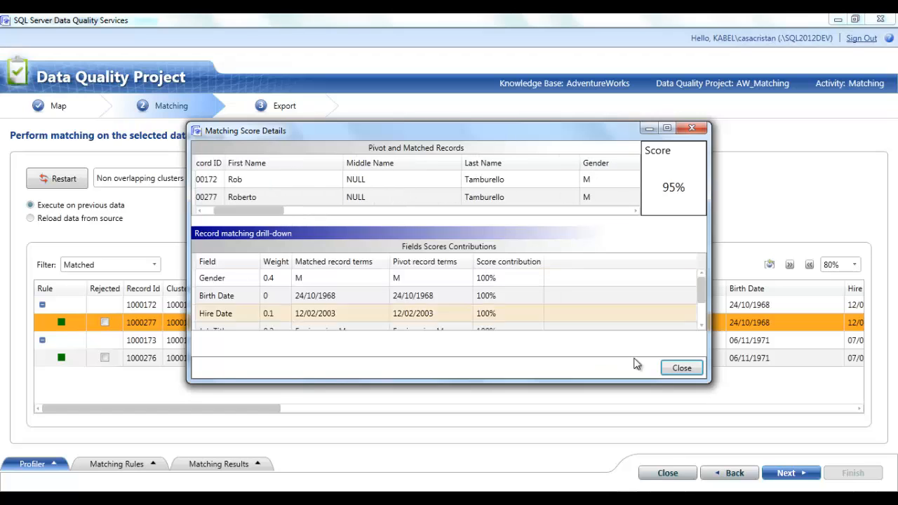
click(681, 368)
Filter the results to Unmatched to examine those records, and return the filter to Matched.
click(115, 267)
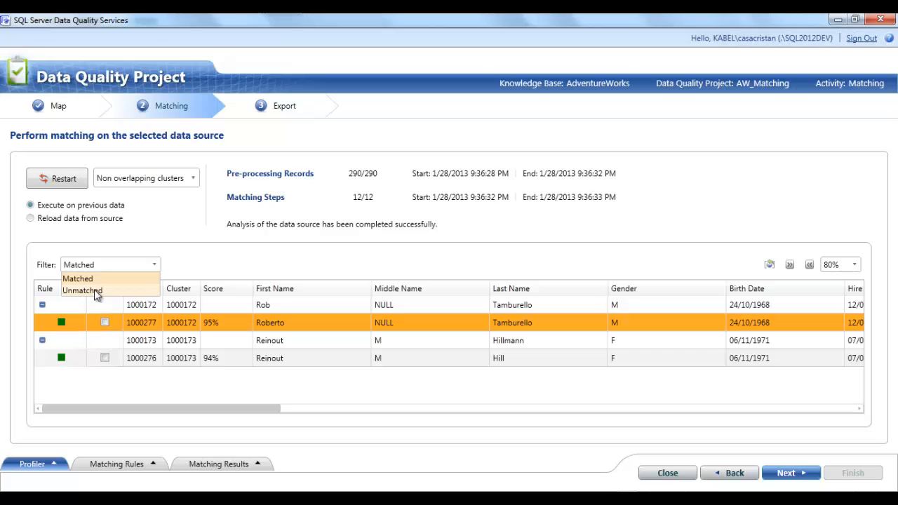
click(96, 292)
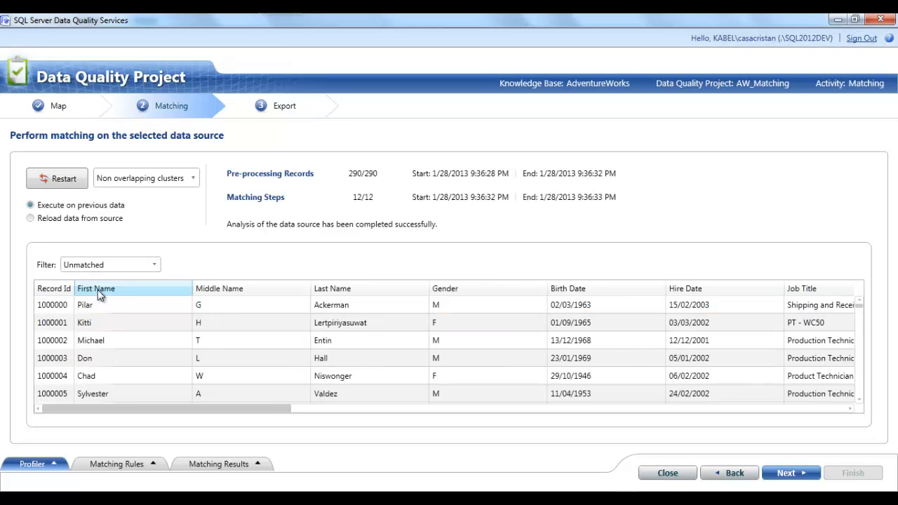
drag(284, 403, 238, 406)
click(116, 264)
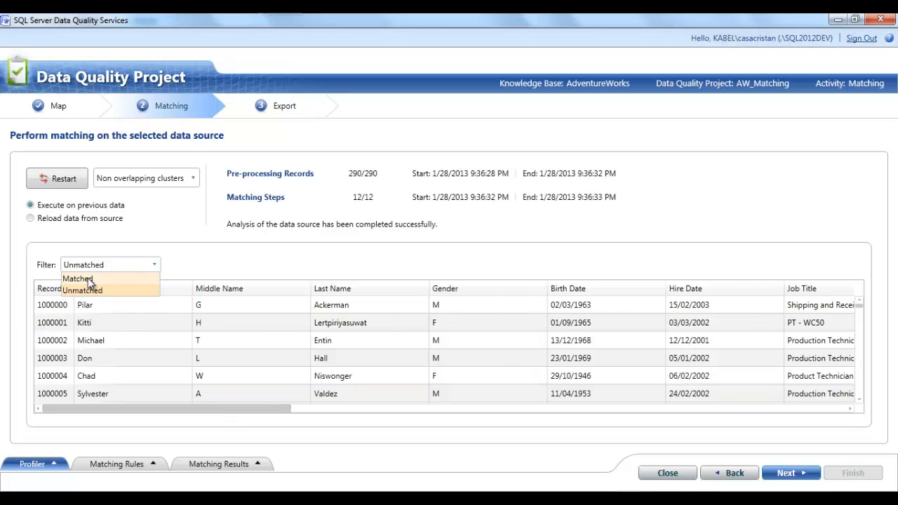
click(90, 277)
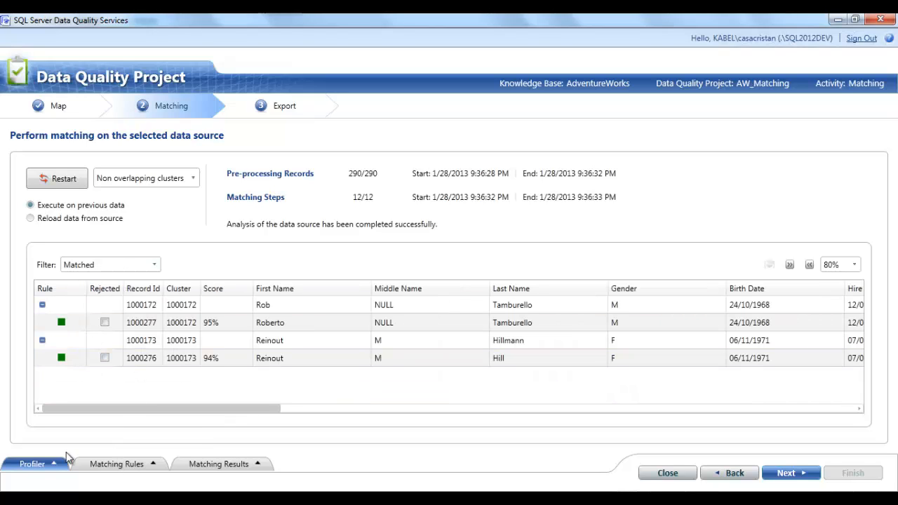
Review the profiler's source statistics, the domain weights of the Dates + detailes + Name rule and the matching results statistics, and collapse the details.
click(43, 464)
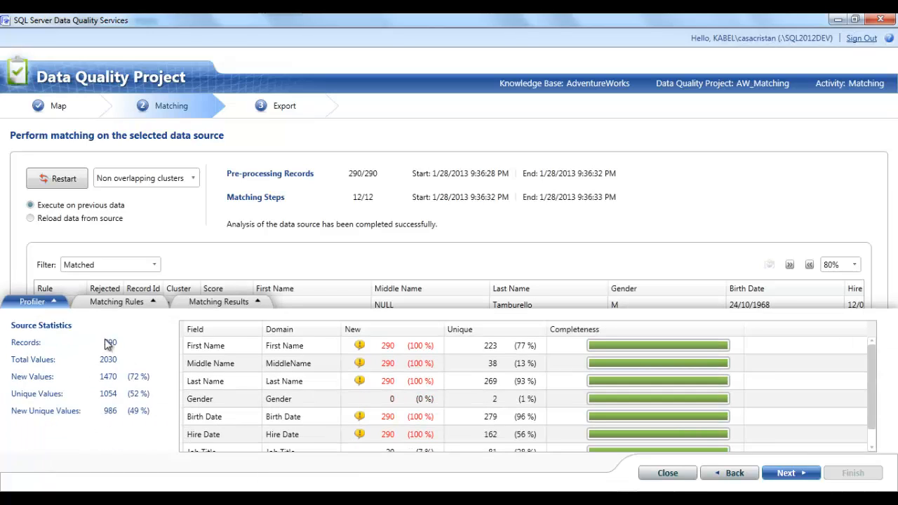
click(123, 303)
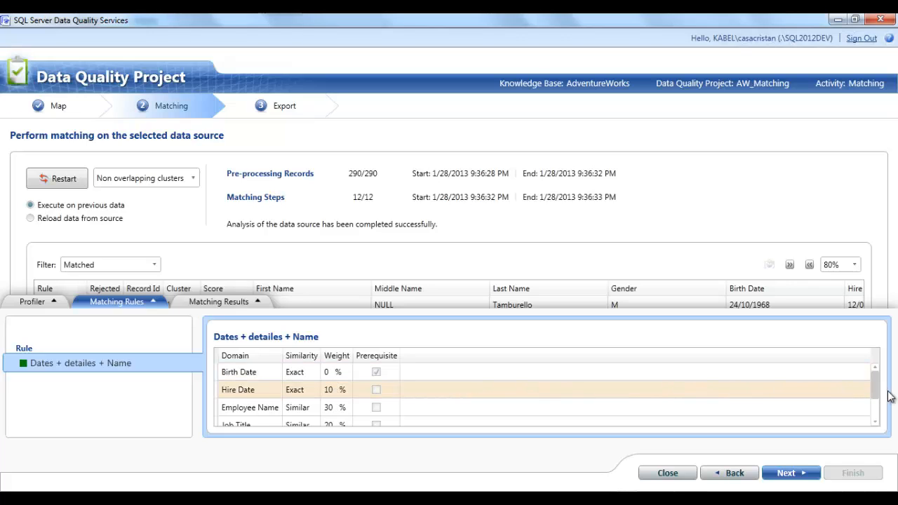
drag(875, 388, 874, 414)
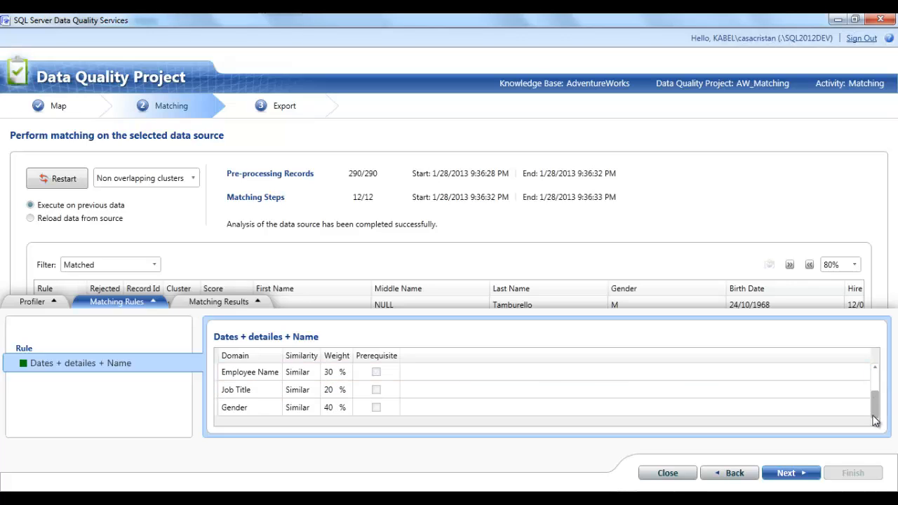
click(213, 301)
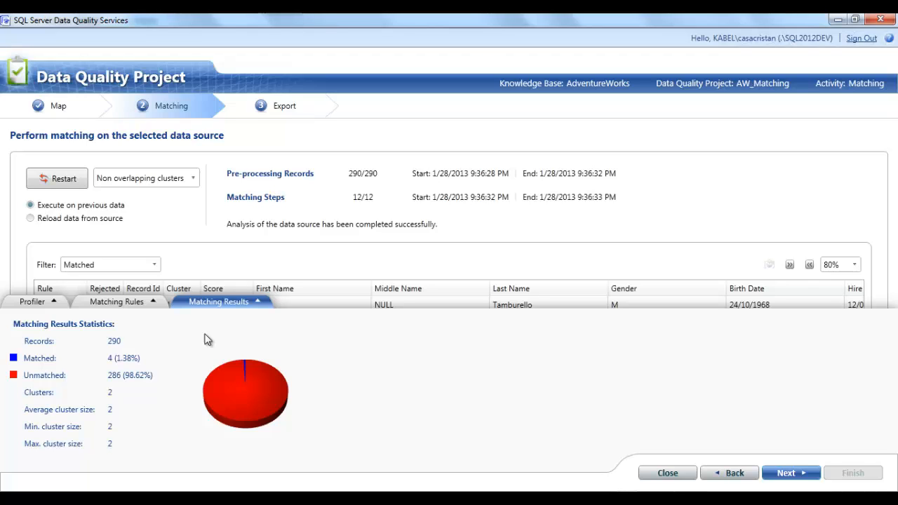
click(248, 303)
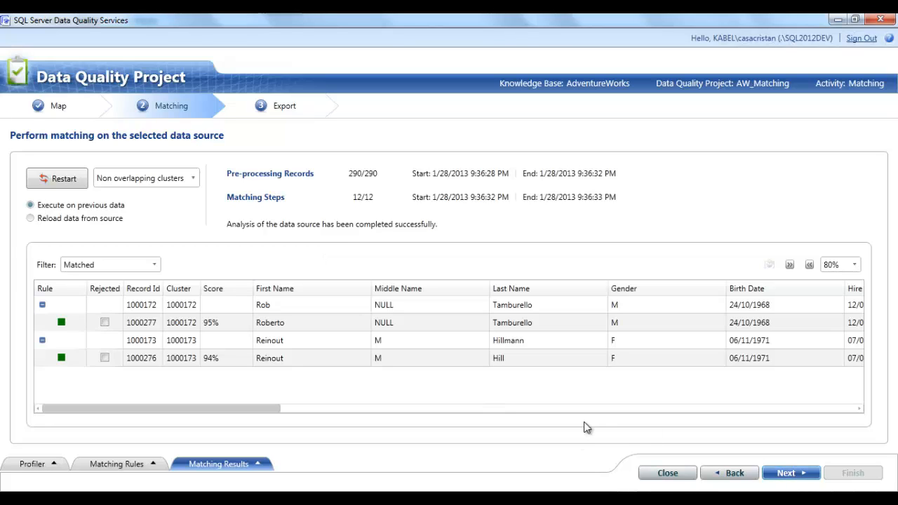
Examine the remaining columns of the matched records and proceed to the Export stage.
click(351, 409)
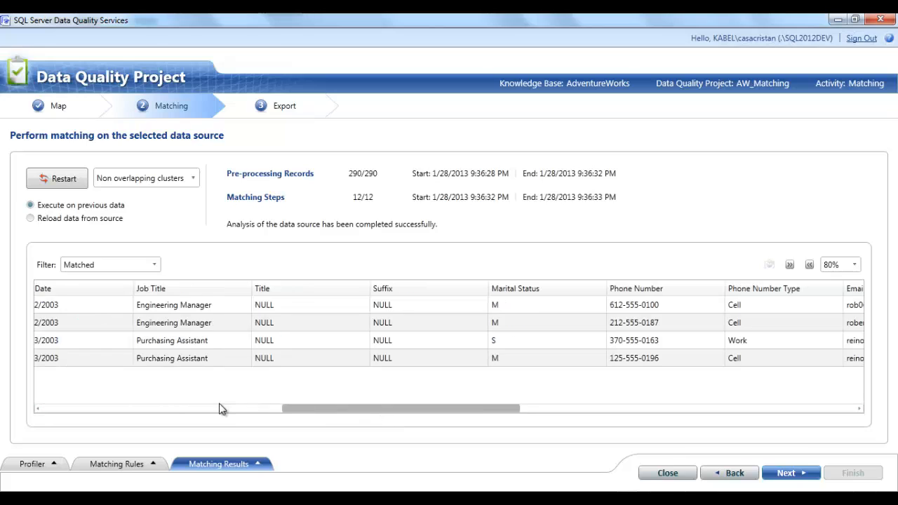
click(179, 408)
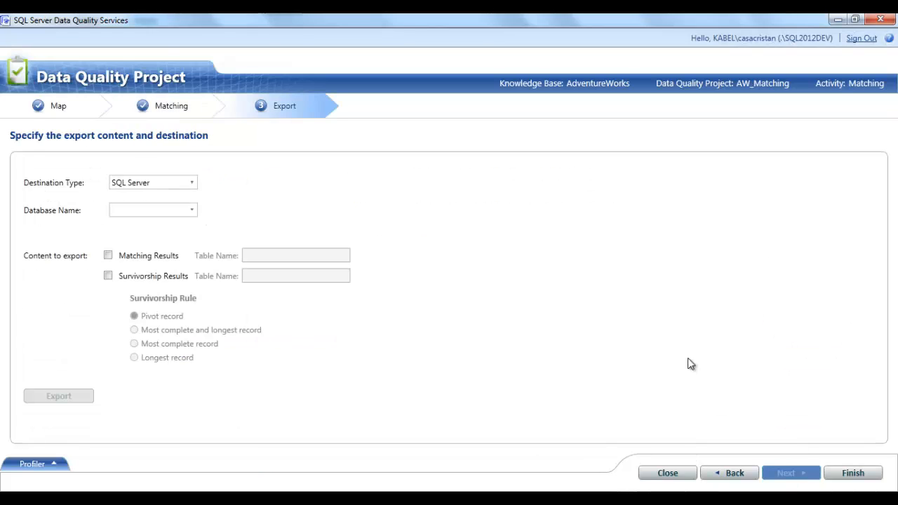
Preview the export options for the CSV File and Excel File destination types, and return the destination type to SQL Server.
click(157, 185)
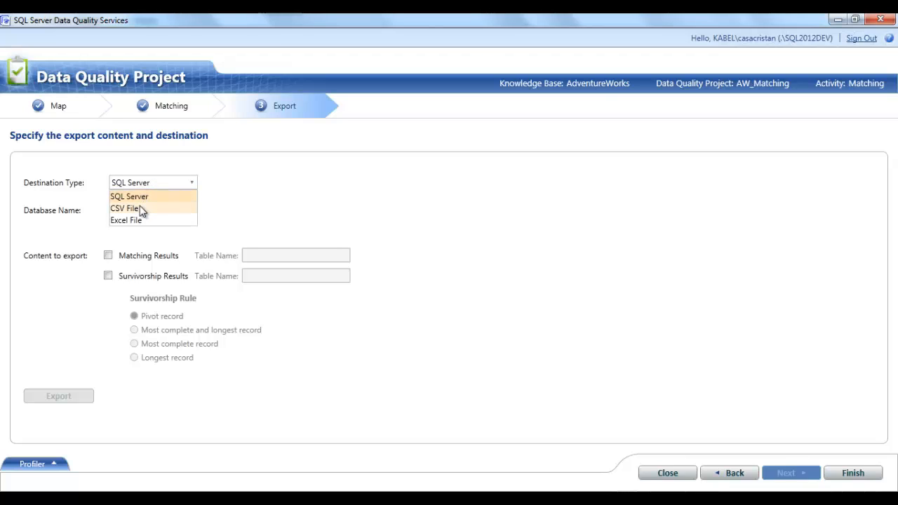
click(139, 207)
click(157, 185)
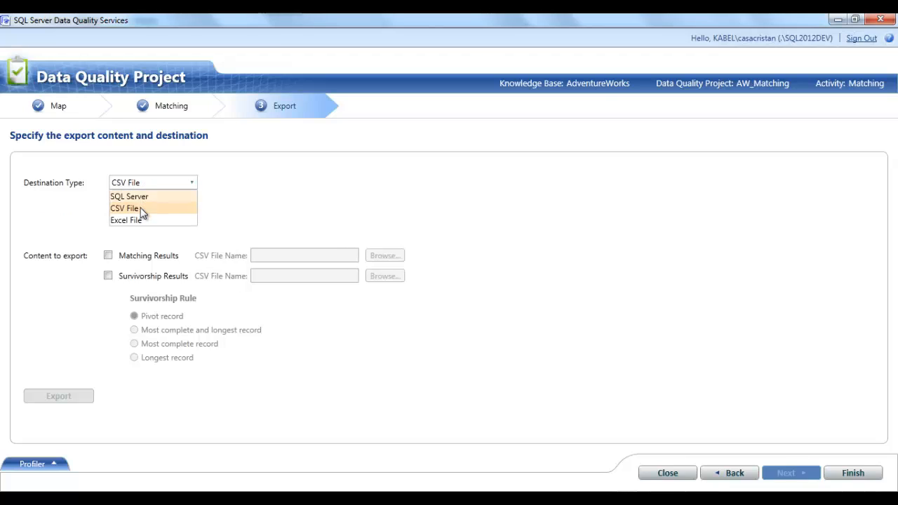
click(140, 219)
click(148, 183)
click(140, 197)
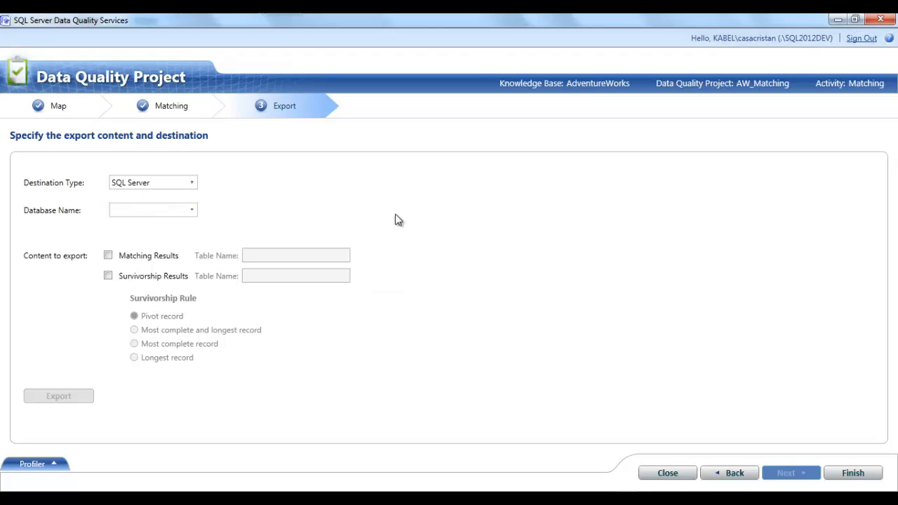
Set the export destination type to Excel File, and preview the Matching Results export option, leaving it deselected.
click(157, 183)
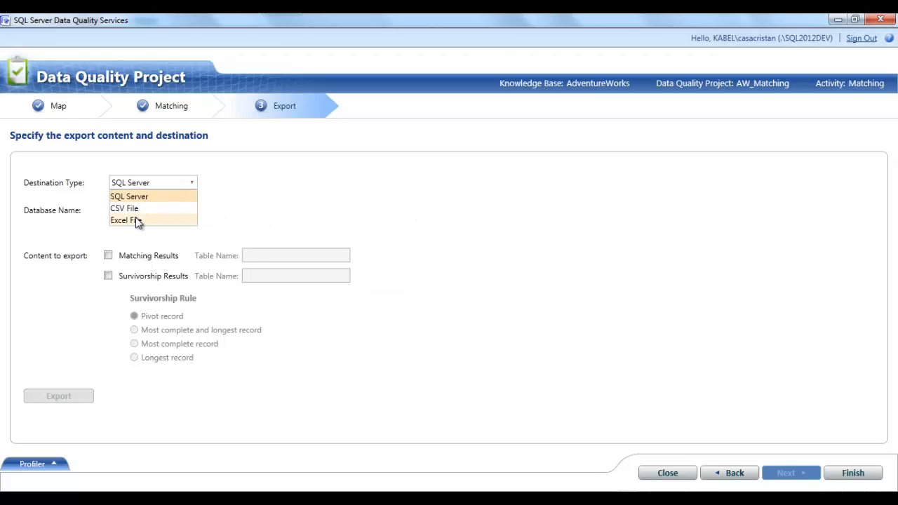
click(137, 219)
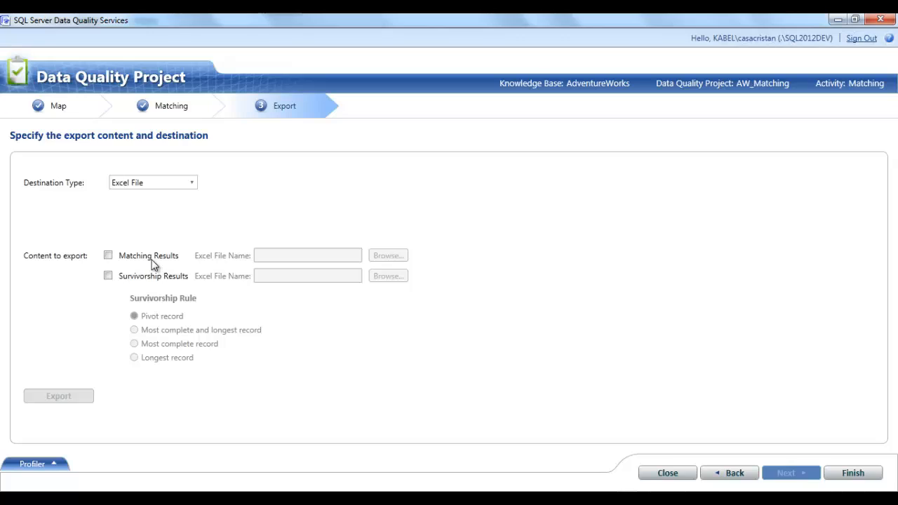
click(109, 256)
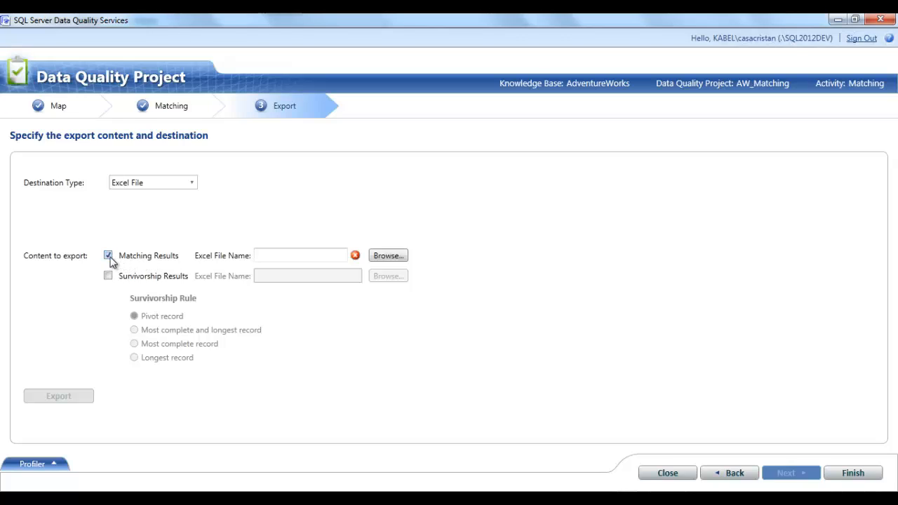
click(108, 256)
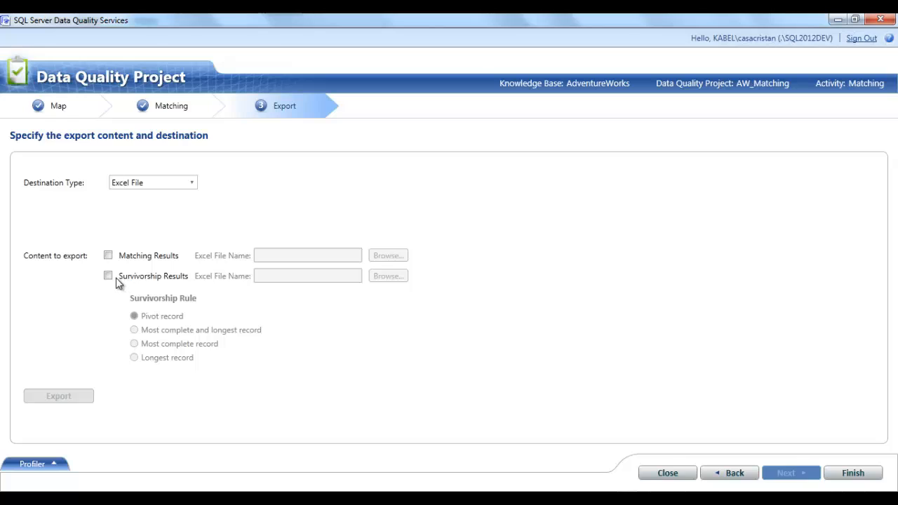
Select Survivorship Results as the content to export and finish the matching project.
click(108, 276)
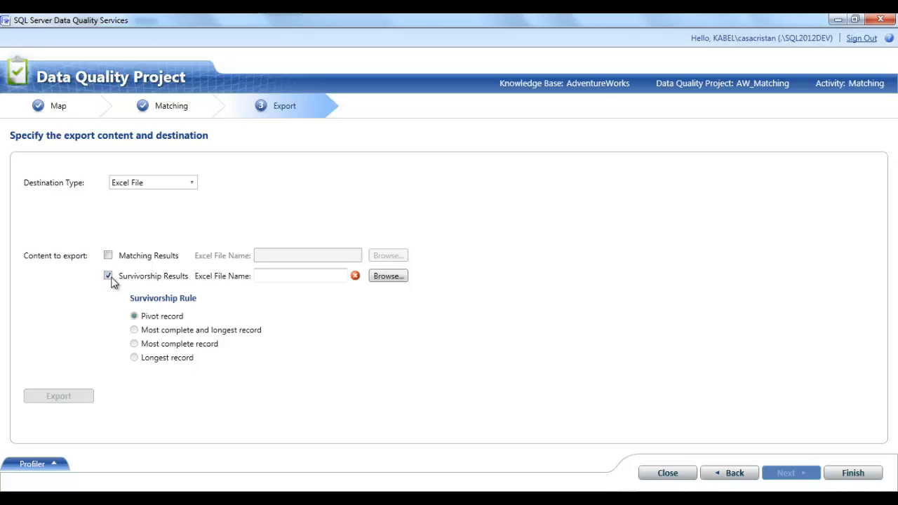
click(110, 277)
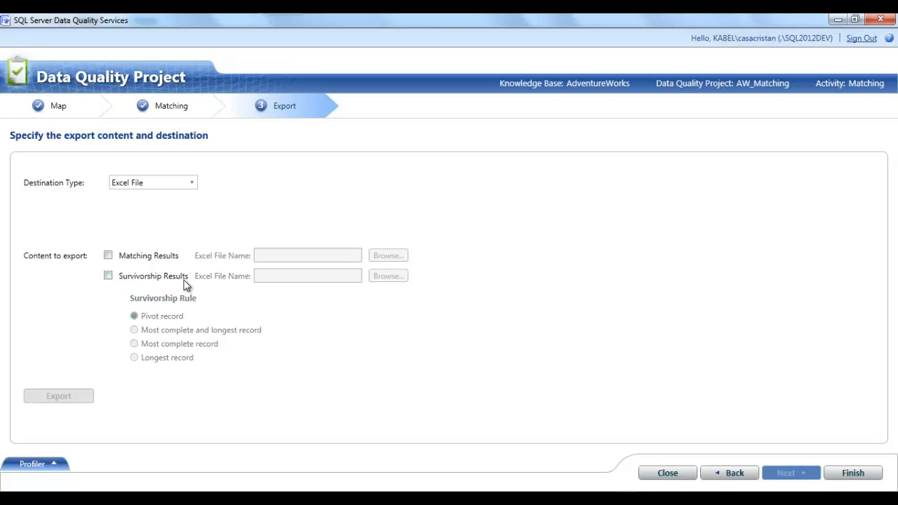
click(108, 276)
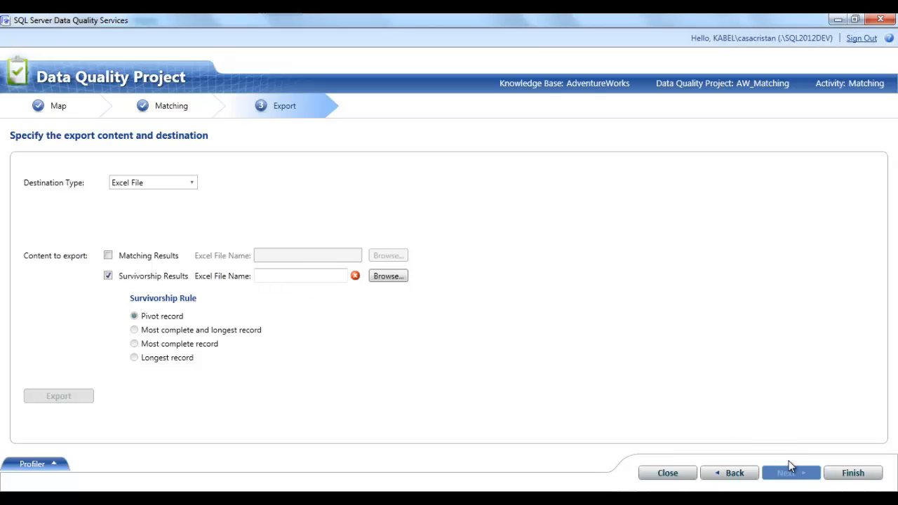
click(862, 476)
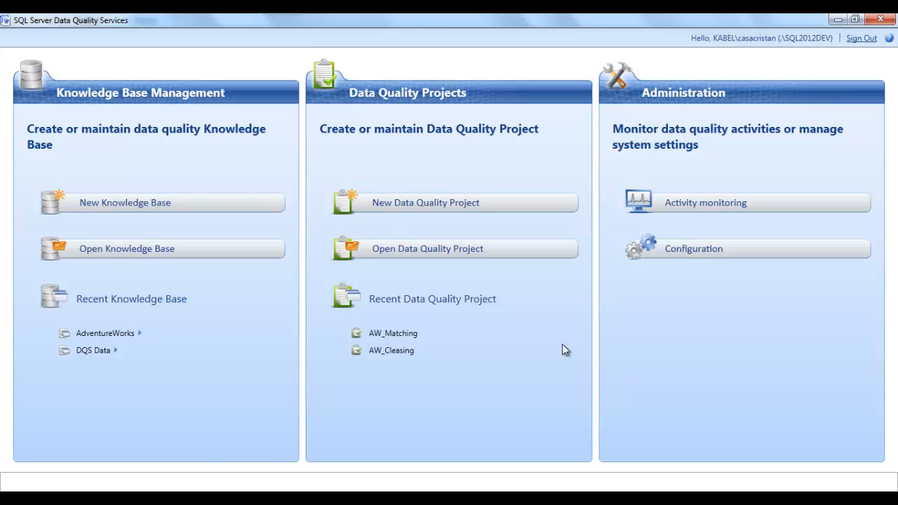